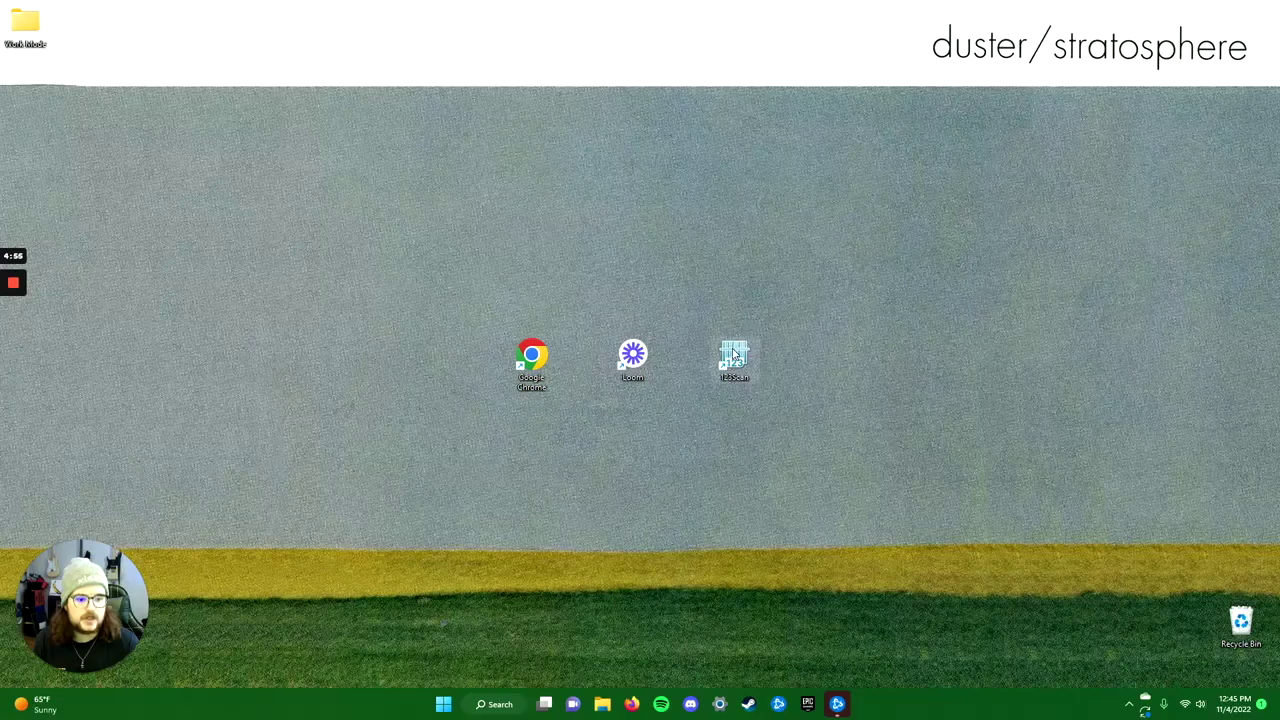
- In Google Chrome, search the web for "zebra 123rfid" and open Zebra's 123RFID Desktop support and downloads page
double_click(533, 362)
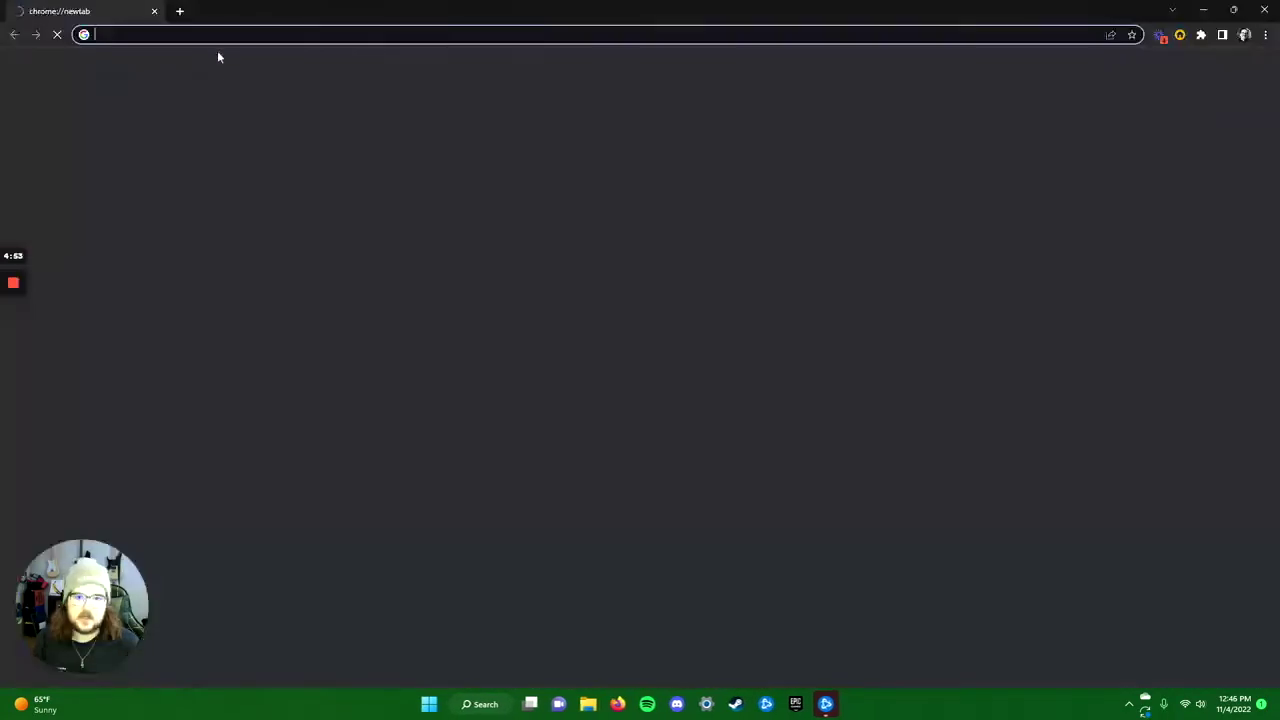
click(217, 34)
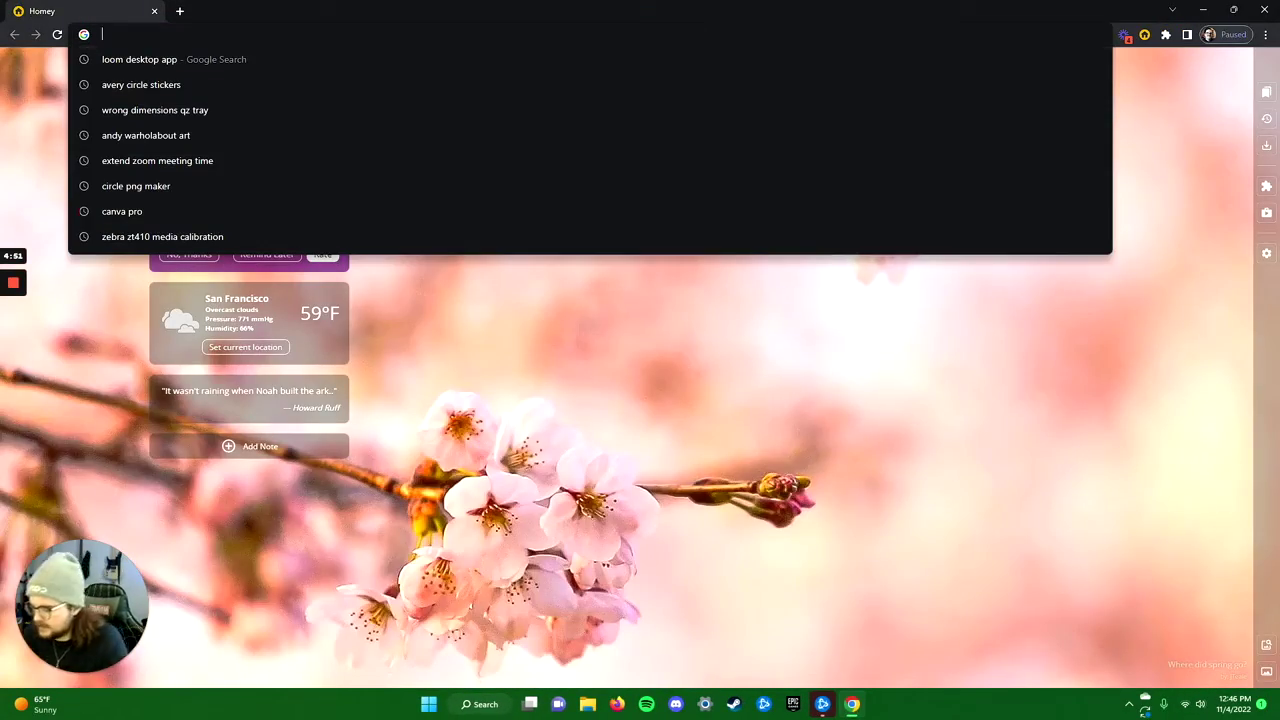
text(zebra 123r)
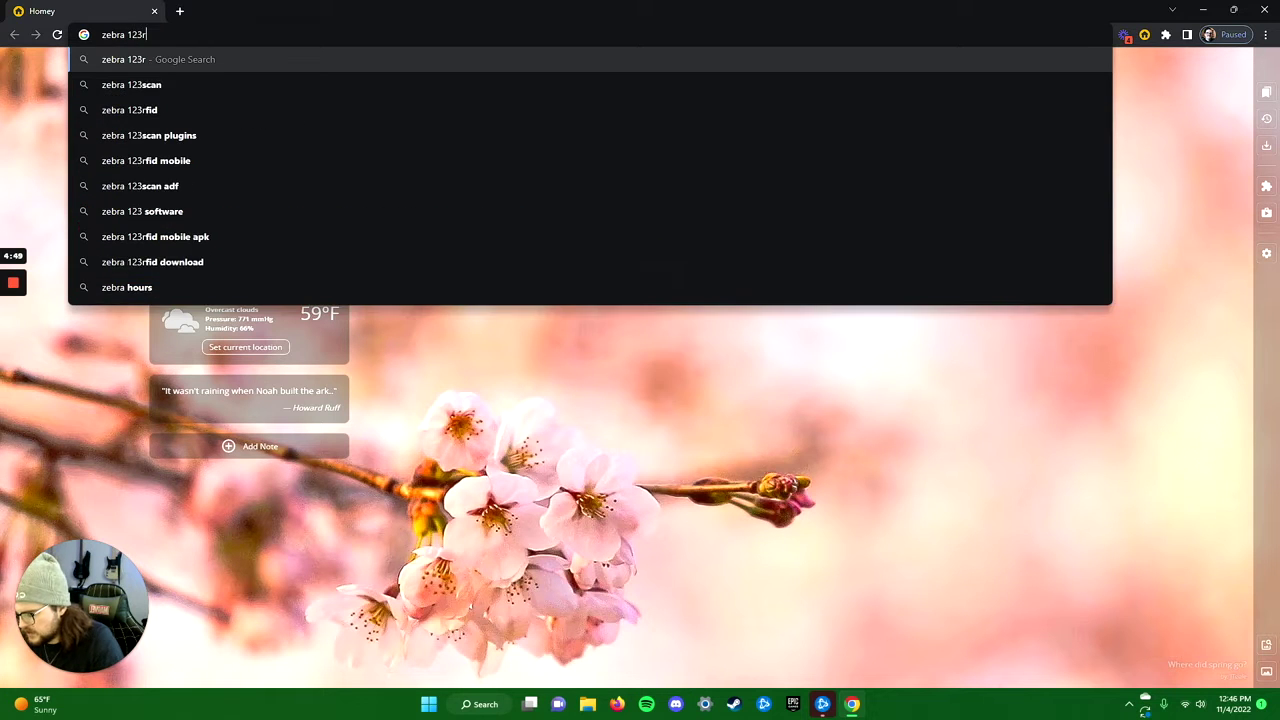
text(fid)
key(Return)
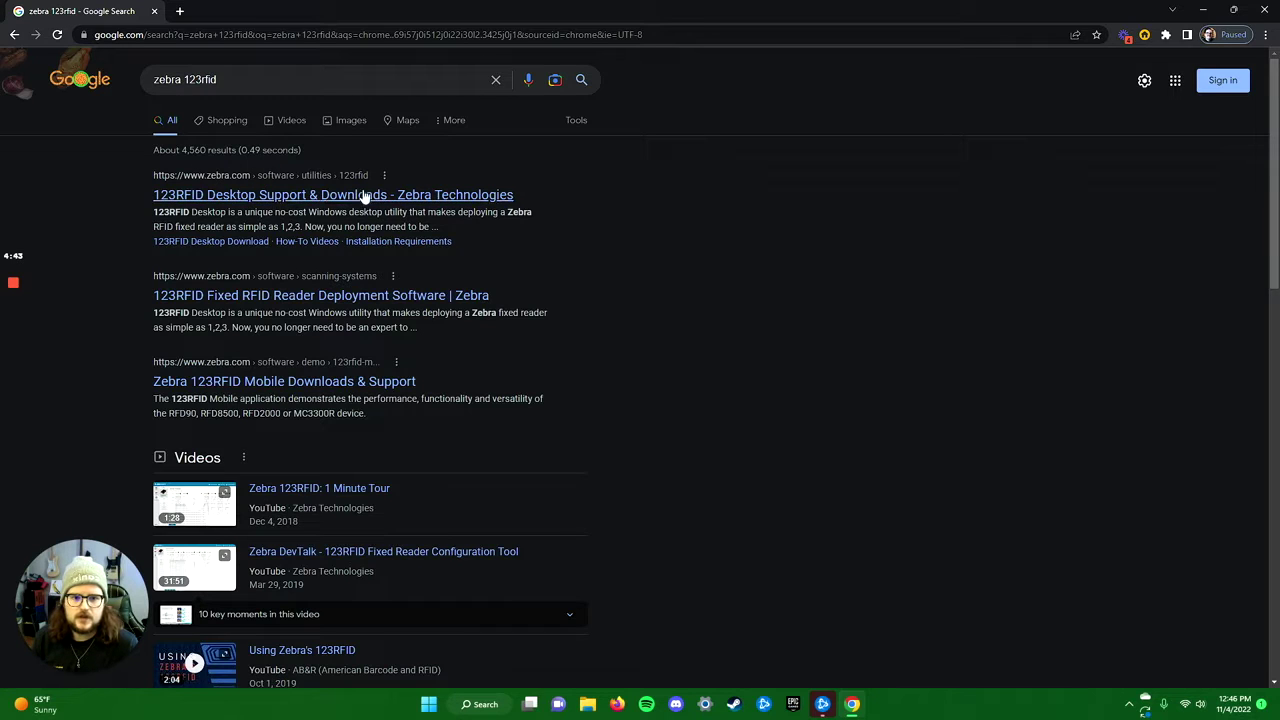
click(232, 203)
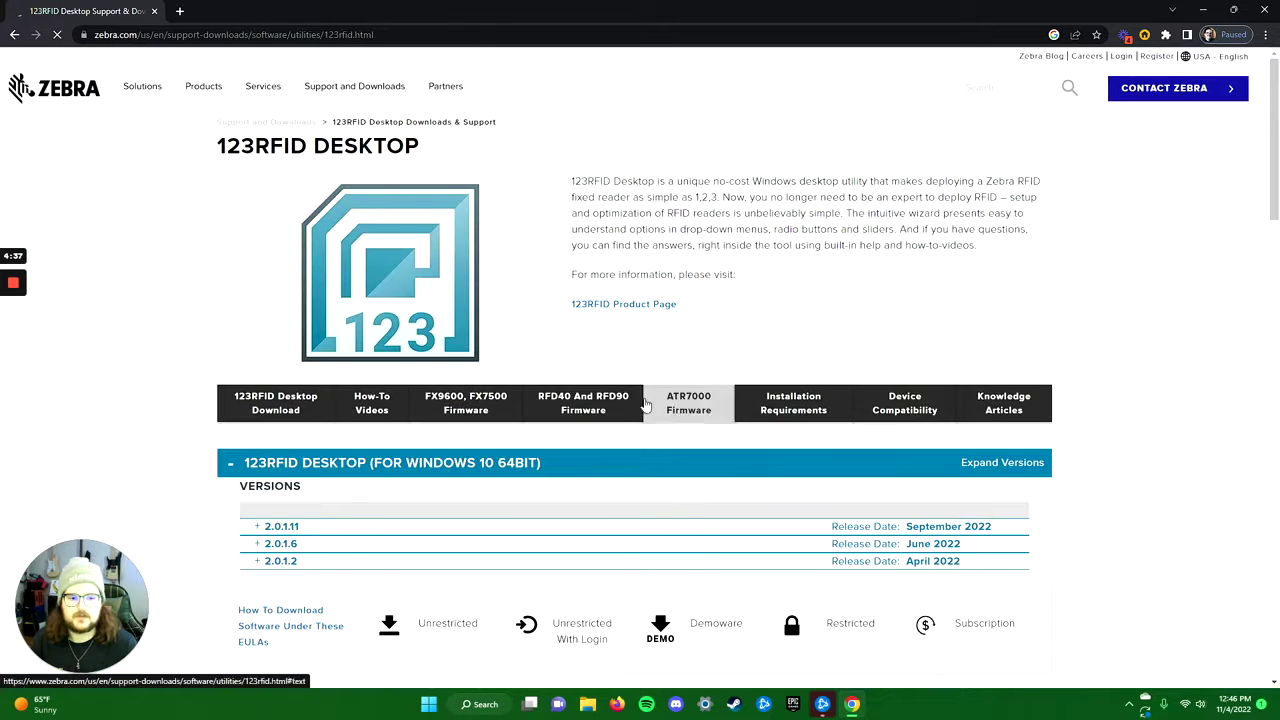
- Expand version 2.0.1.11 of 123RFID Desktop to view its compatible devices and software download, then close the browser
scroll(423, 374, down, 1)
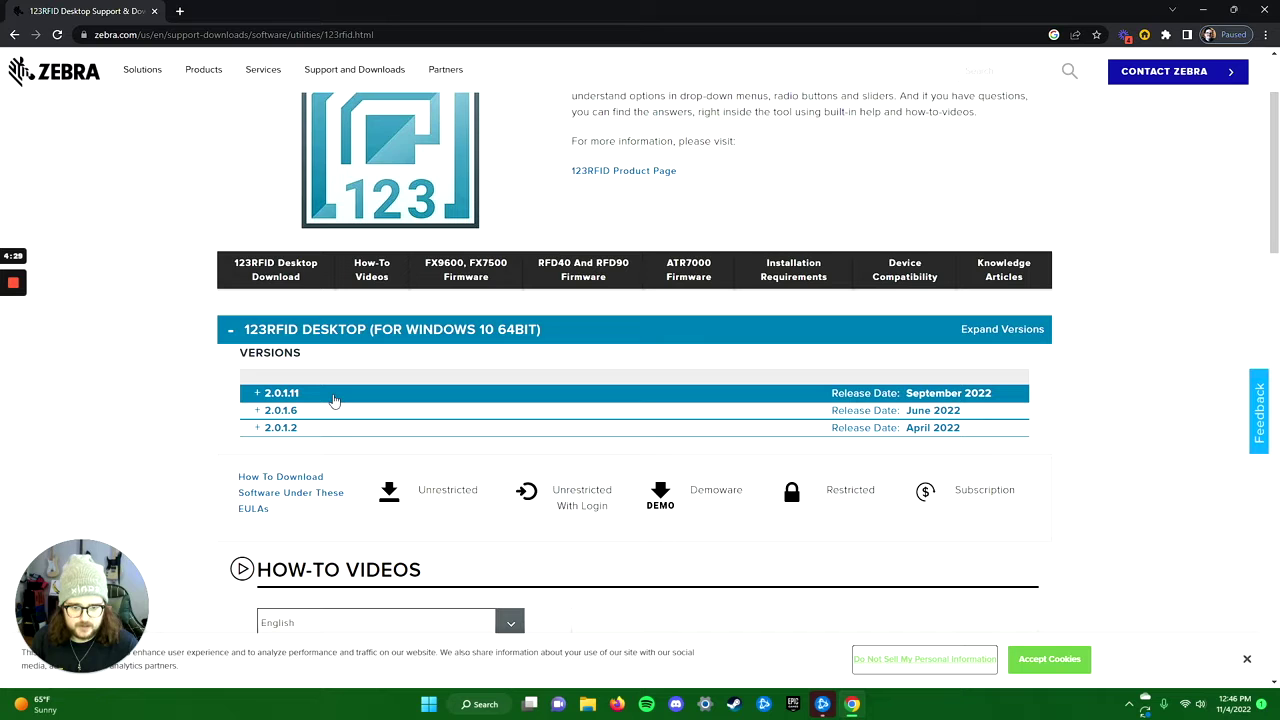
click(333, 400)
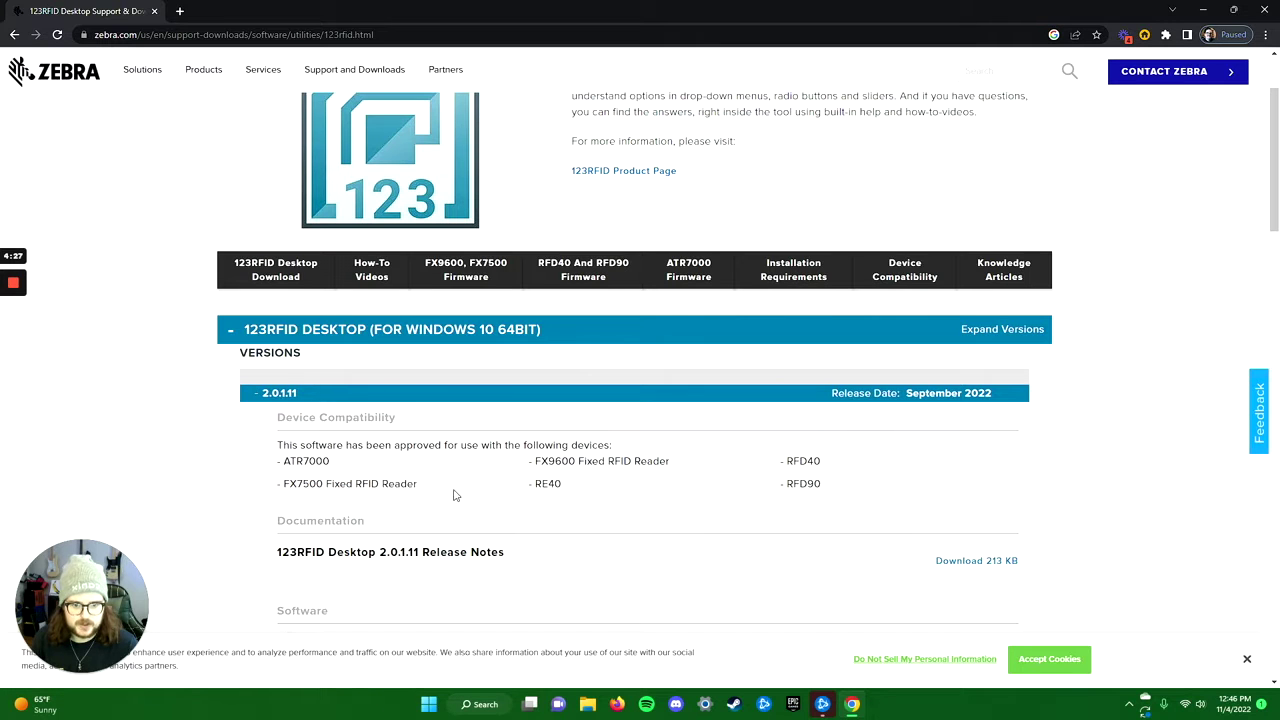
scroll(451, 491, down, 1)
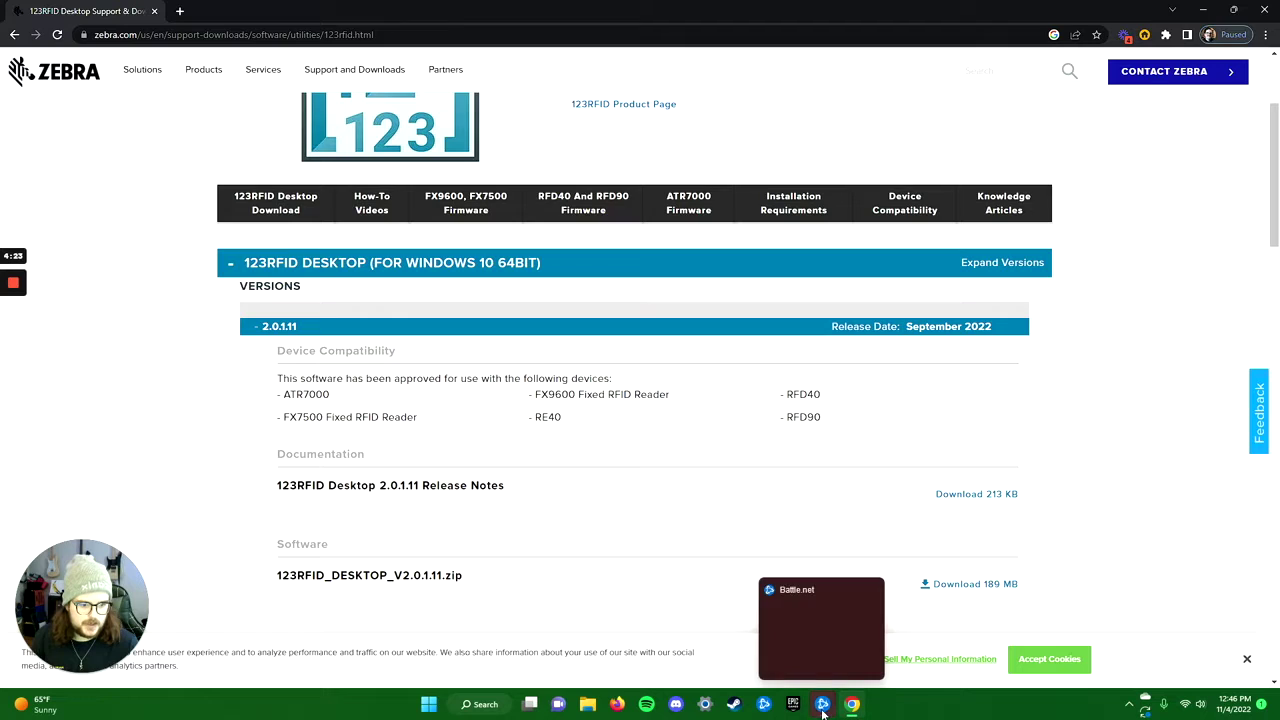
click(1263, 10)
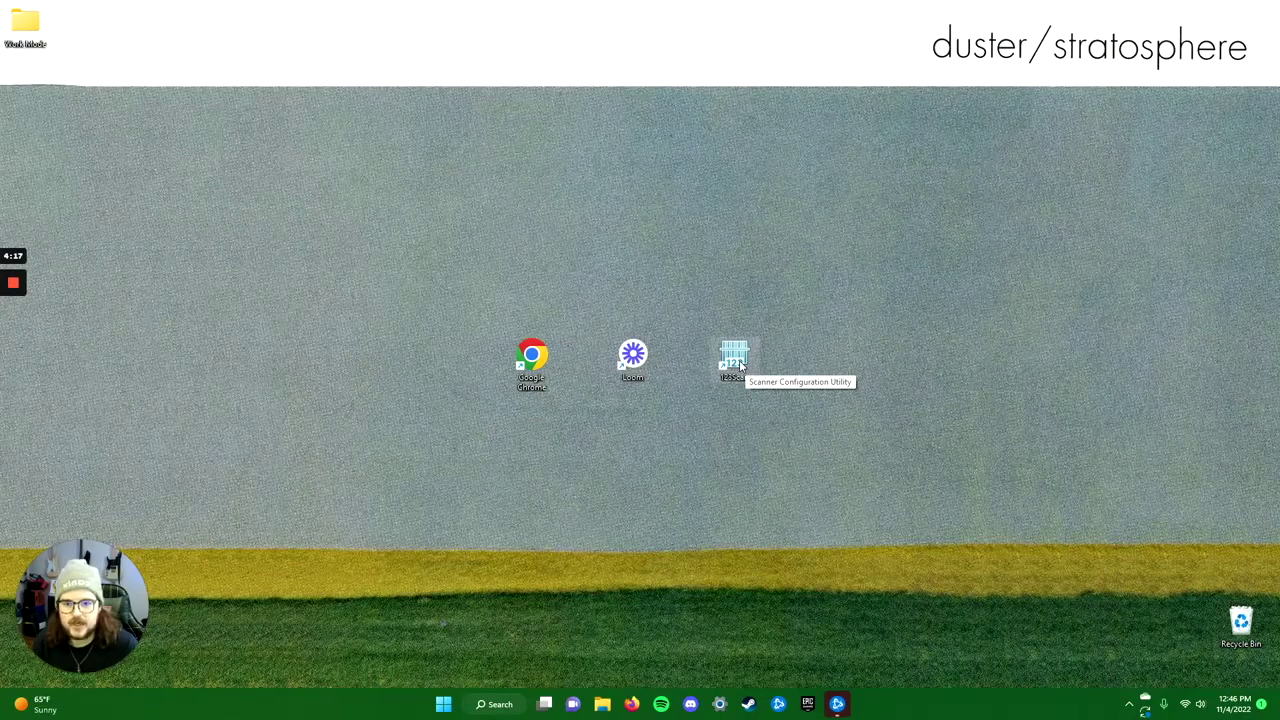
- Launch 123Scan, install the available plug-in update and close the updater
double_click(740, 366)
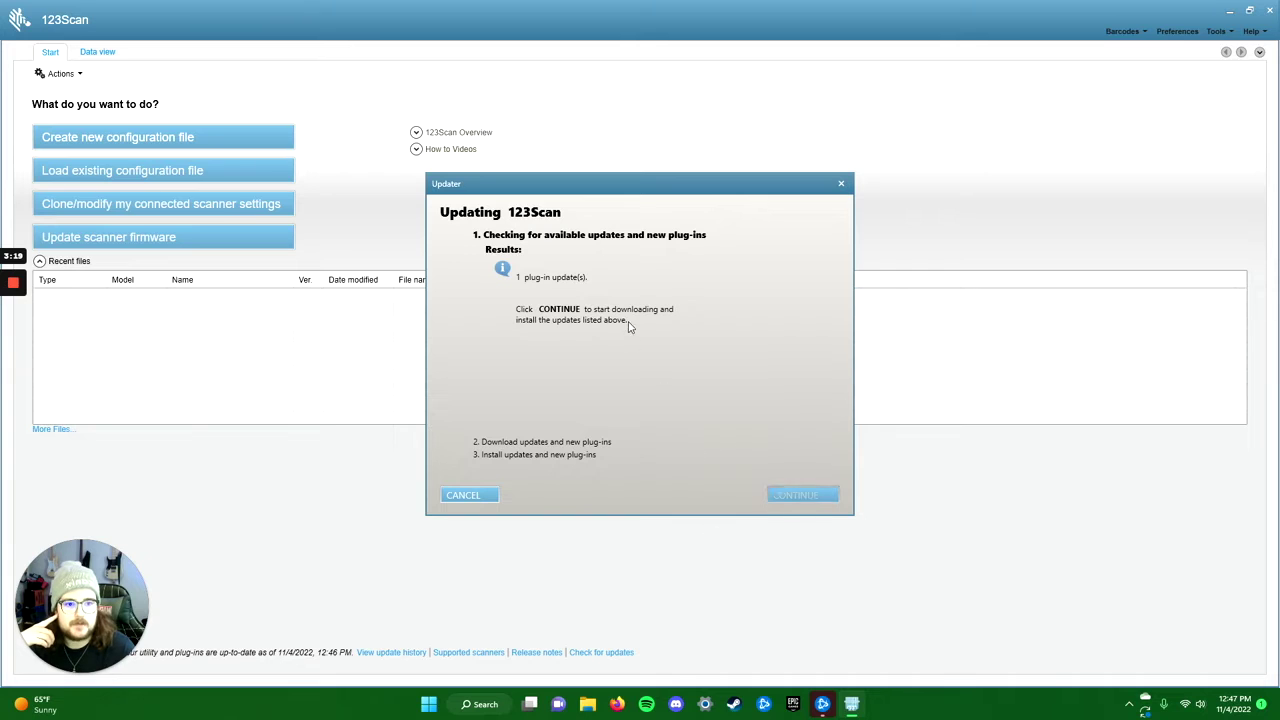
click(810, 496)
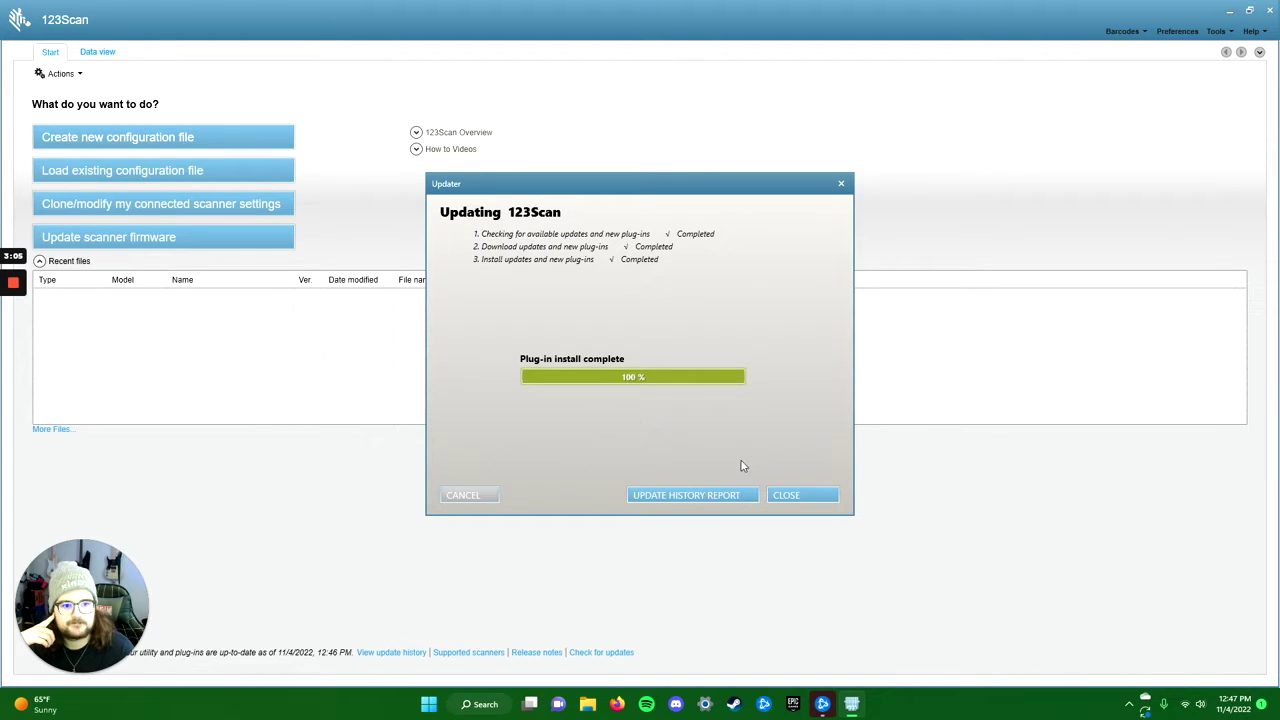
click(805, 497)
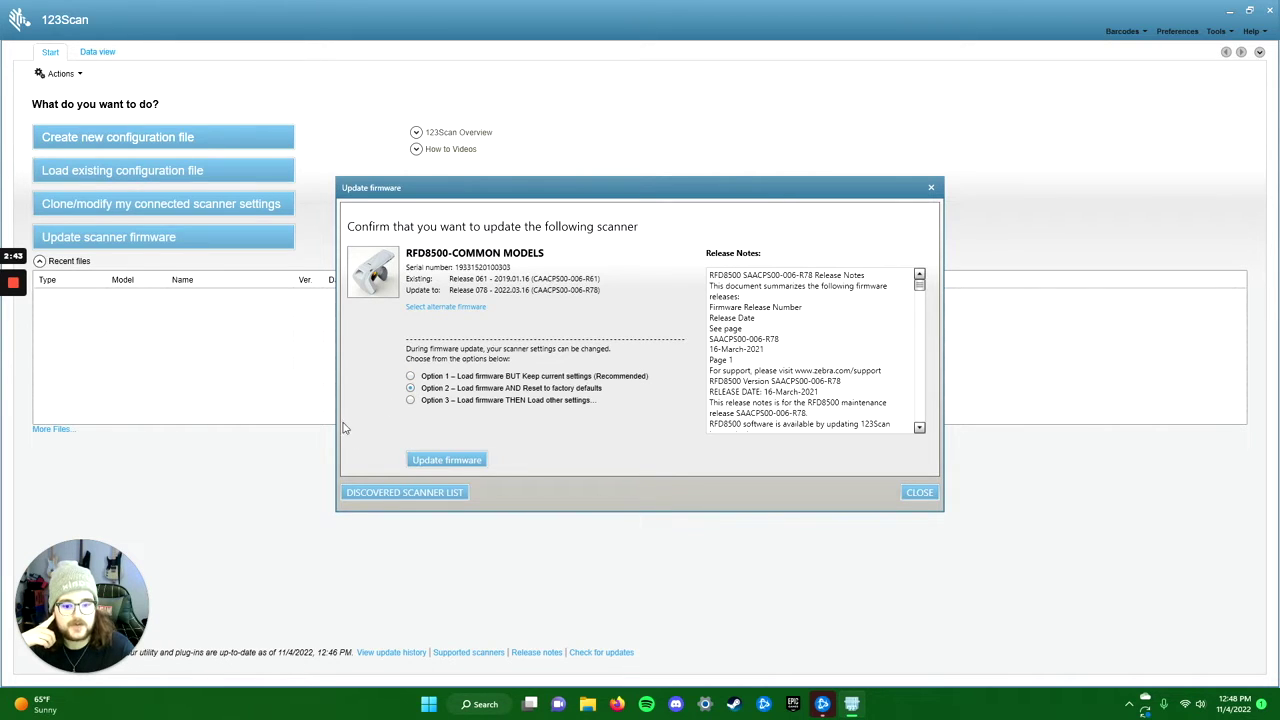
- Update the RFD8500 scanner's firmware to Release 078 with the reset to factory defaults option, and close the update dialog
click(446, 461)
click(642, 375)
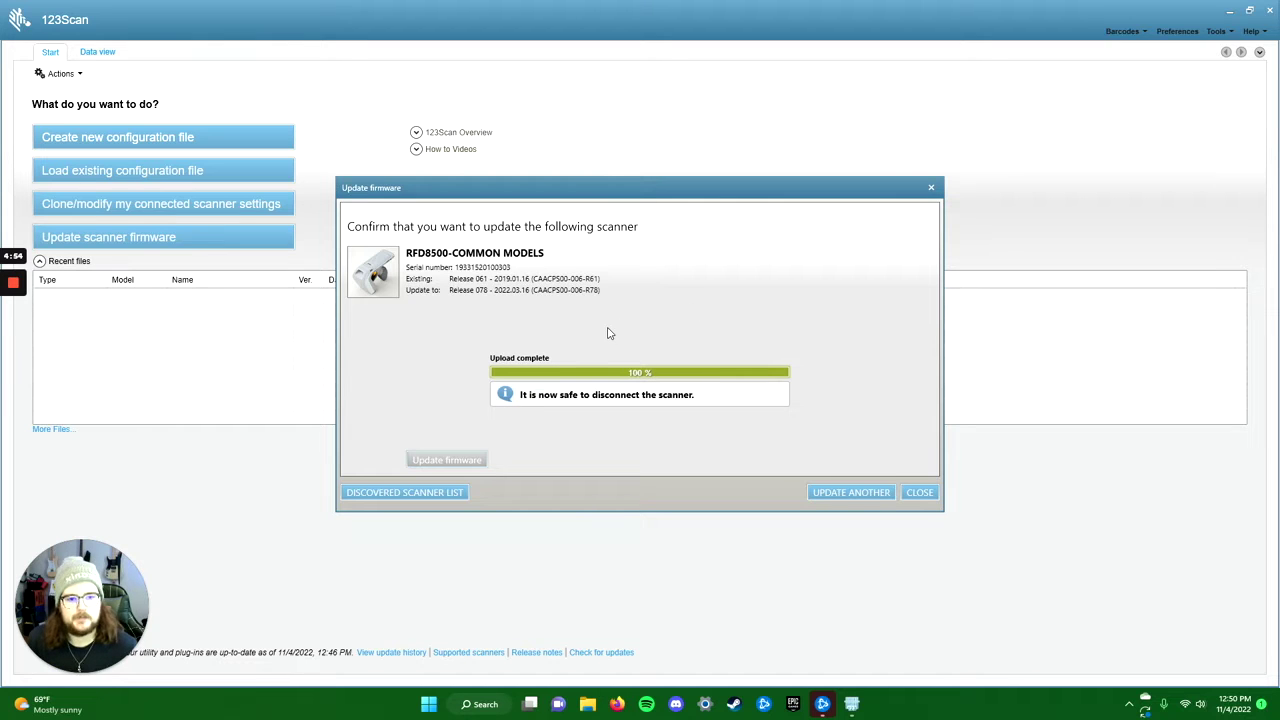
click(921, 493)
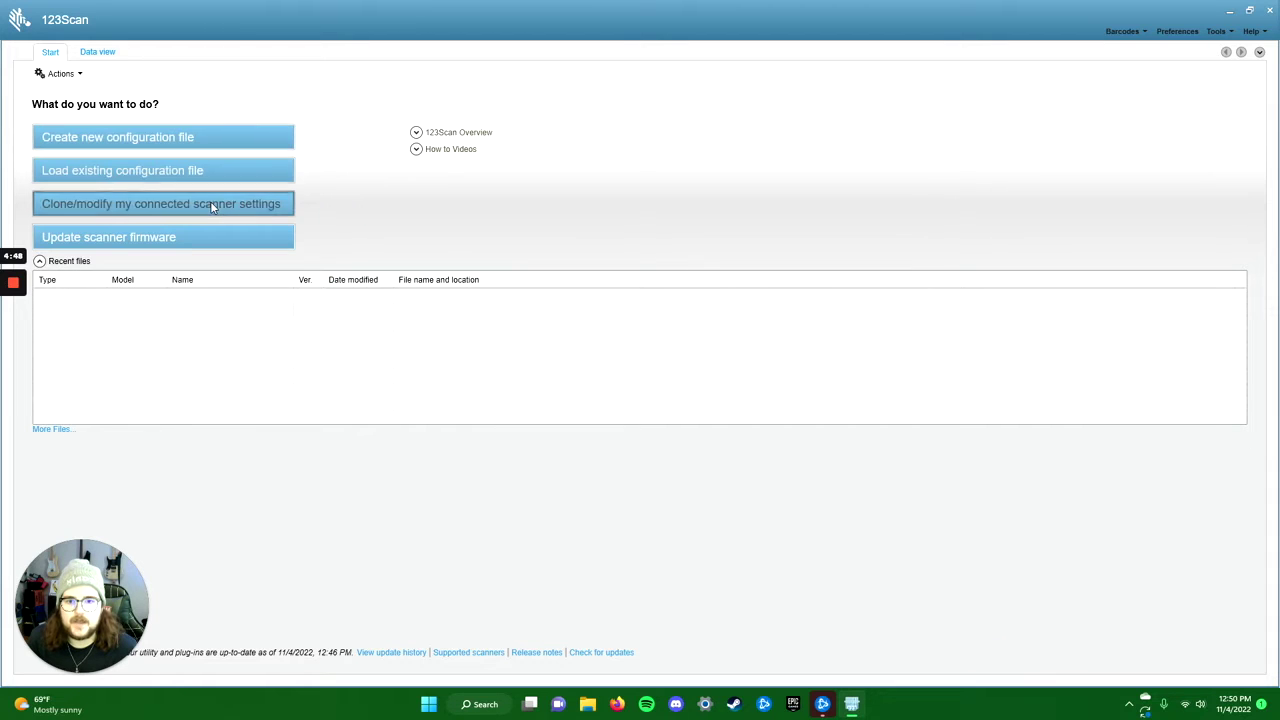
- Load the connected scanner's settings for cloning or modifying and dismiss the USB parameter change notice
click(180, 210)
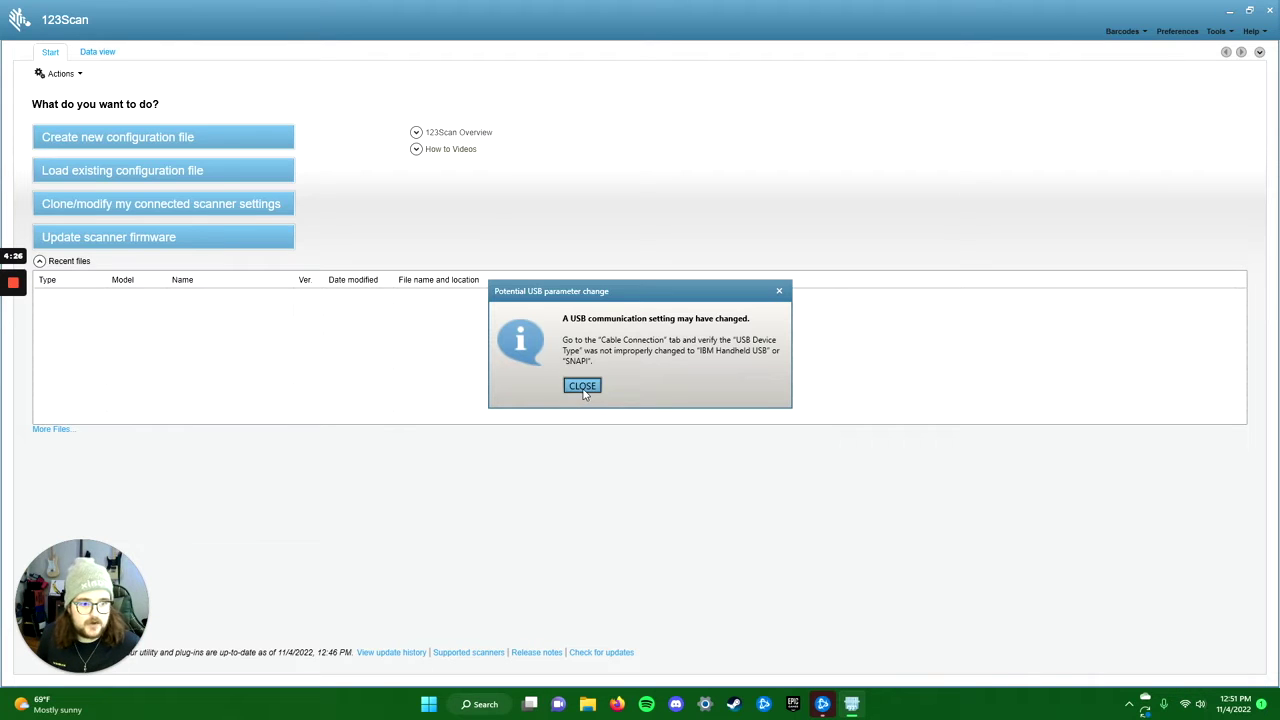
click(583, 387)
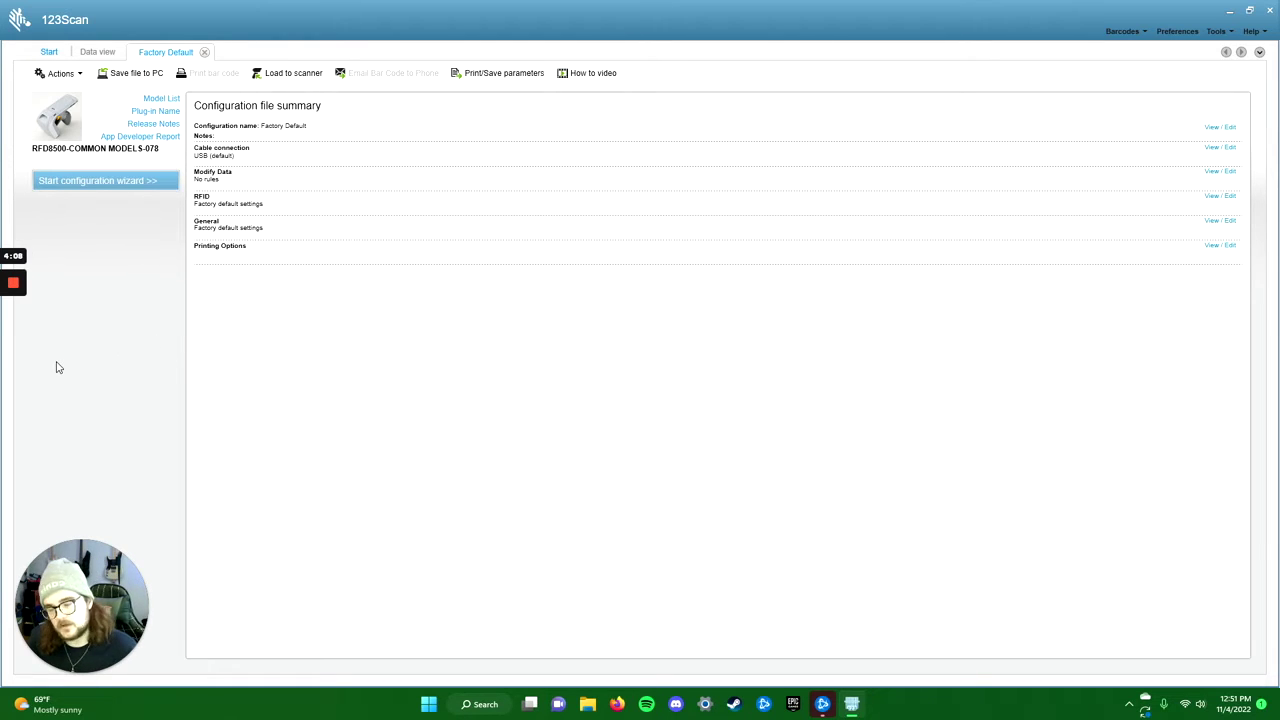
click(98, 183)
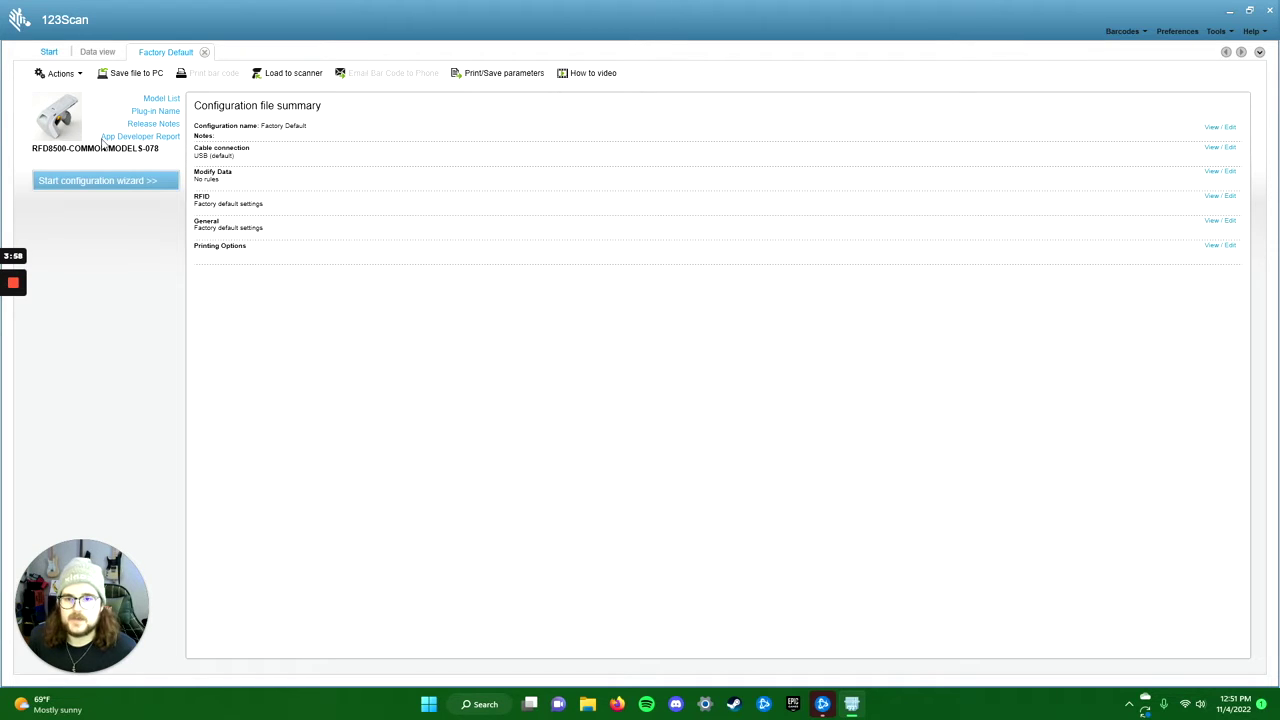
click(69, 172)
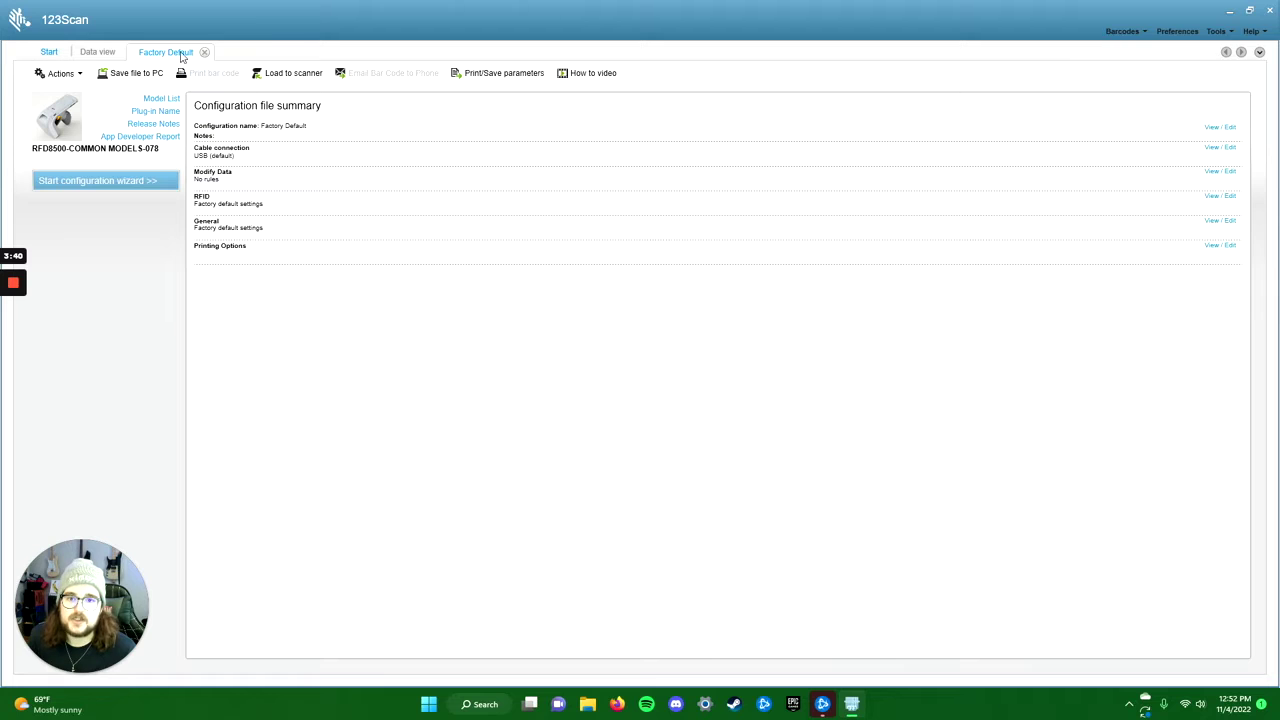
- Open the General section of the scanner configuration and examine its general, beeper and Bluetooth parameters
click(257, 229)
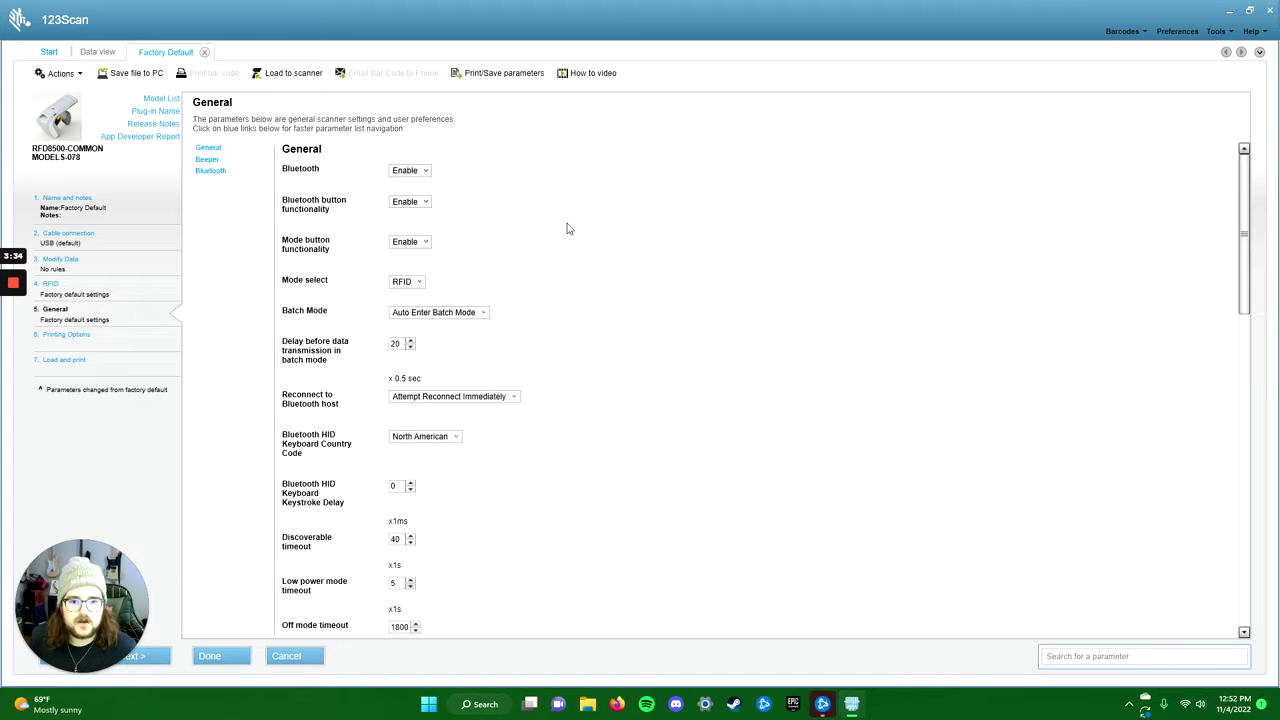
scroll(566, 230, down, 5)
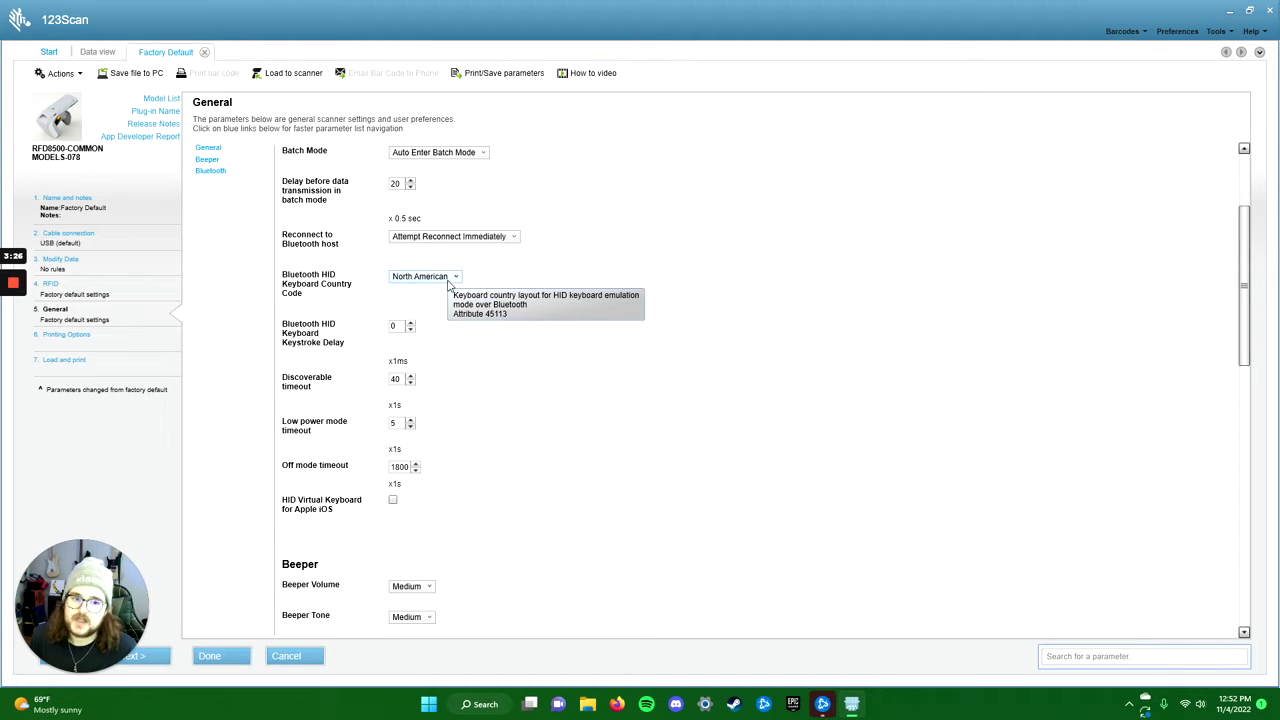
scroll(552, 328, down, 3)
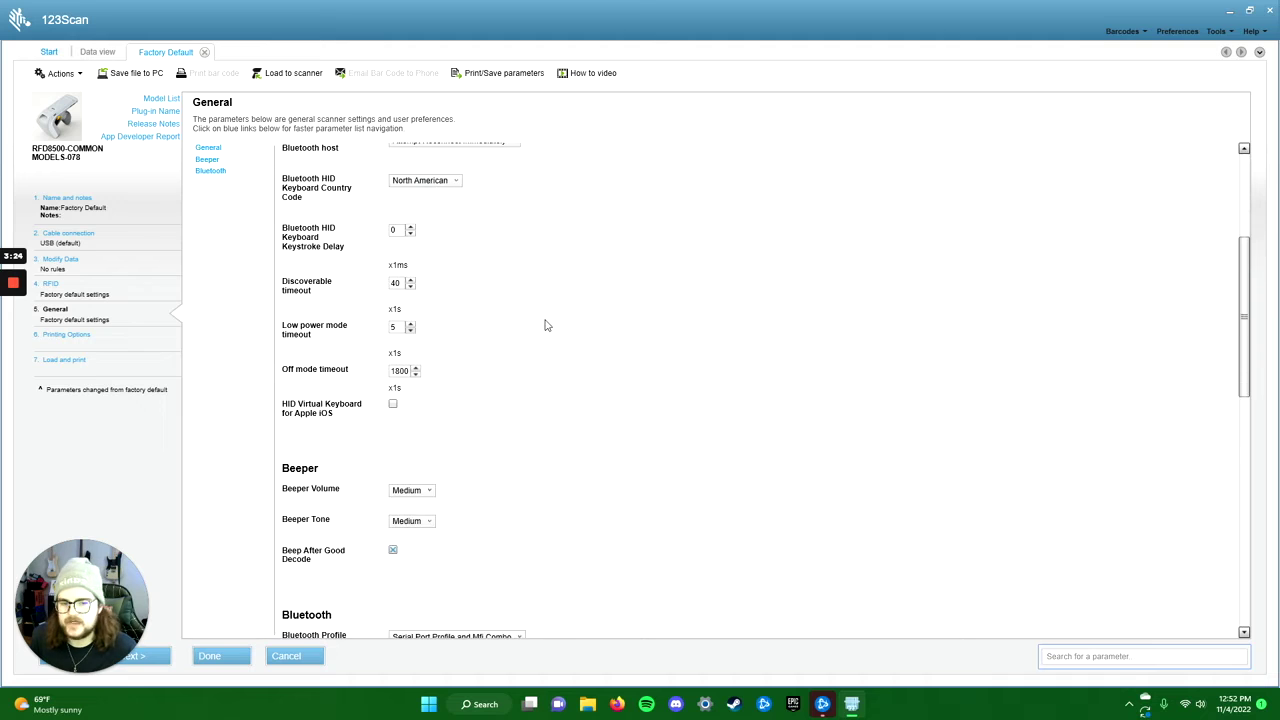
scroll(546, 324, down, 4)
scroll(520, 331, up, 2)
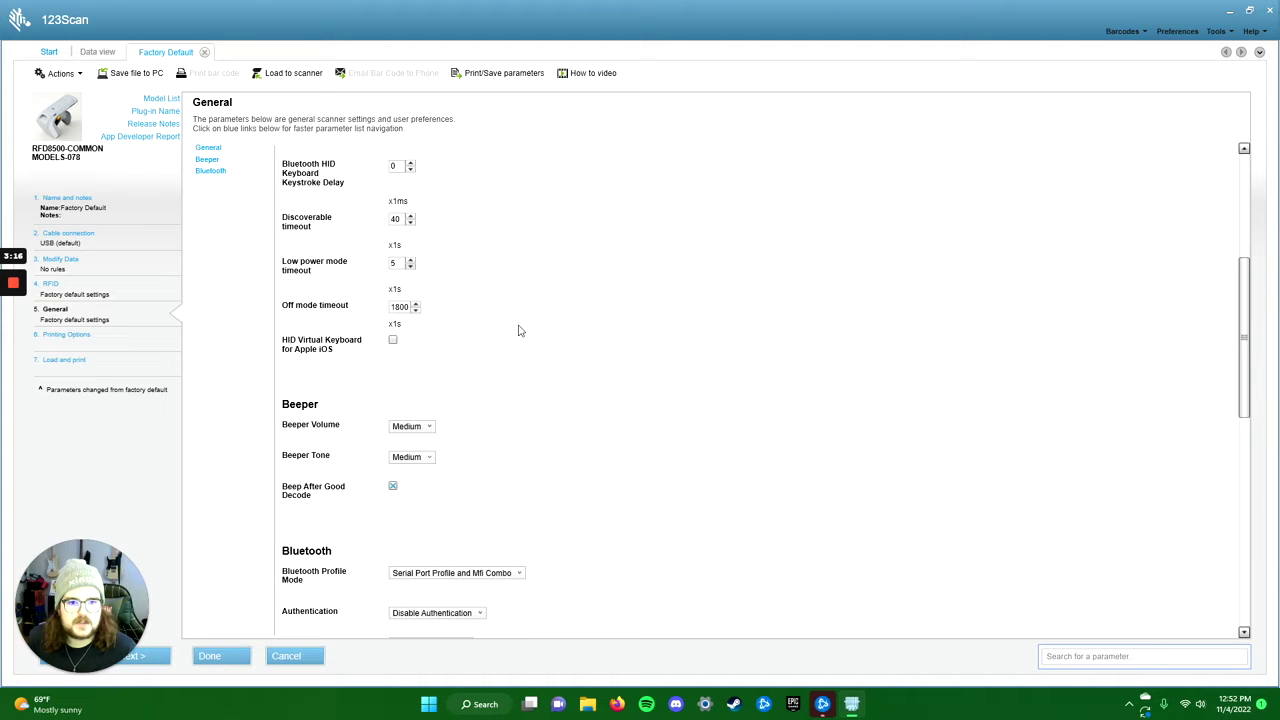
scroll(519, 331, down, 15)
scroll(519, 331, up, 12)
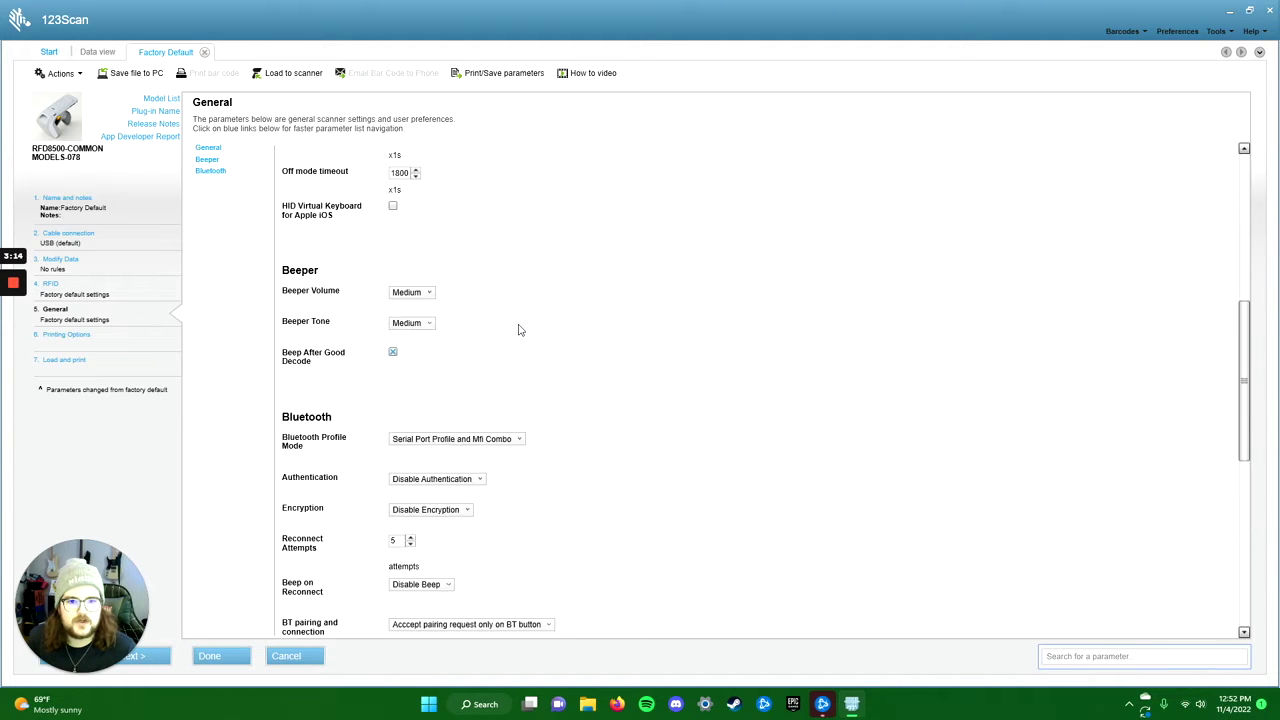
scroll(519, 330, up, 14)
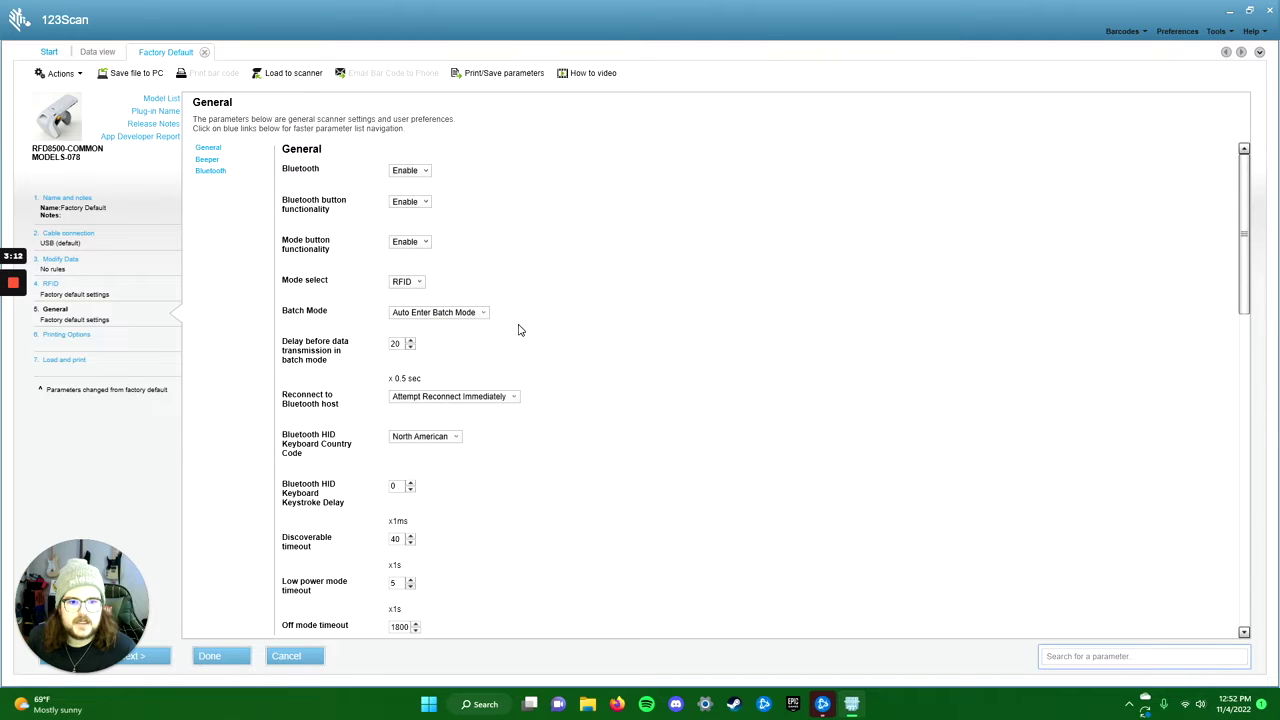
scroll(519, 330, down, 14)
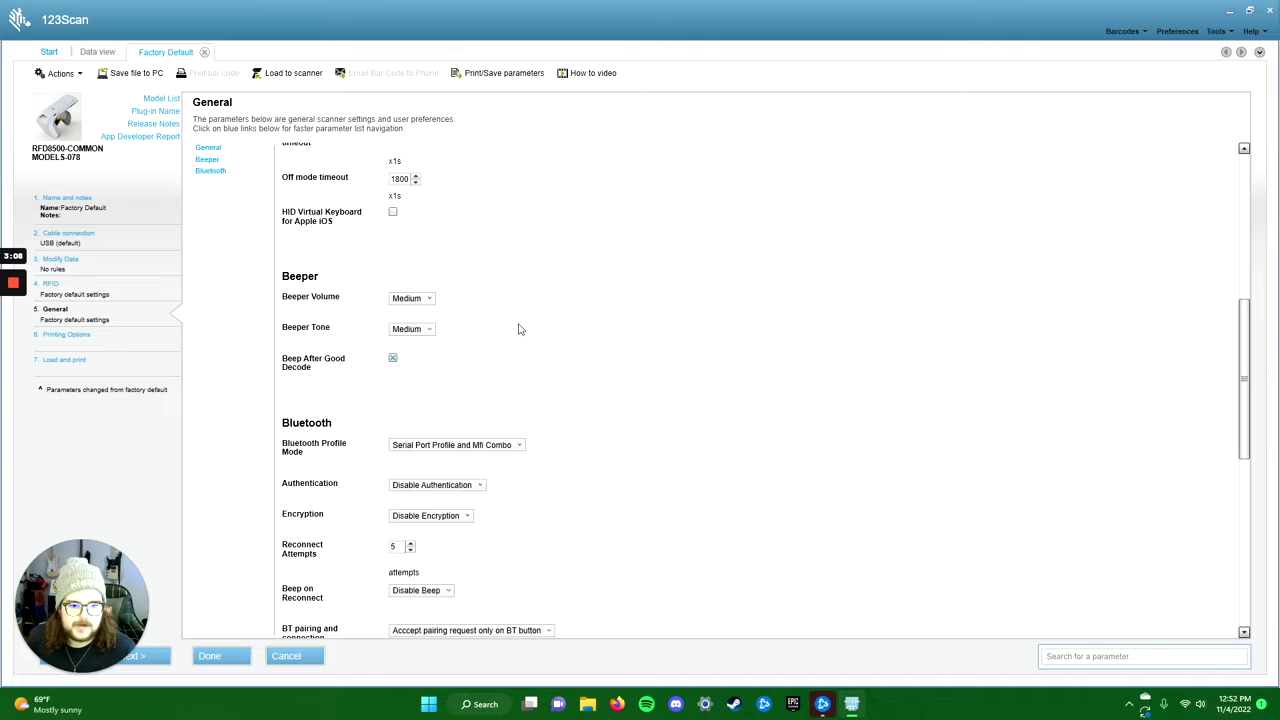
scroll(512, 320, down, 2)
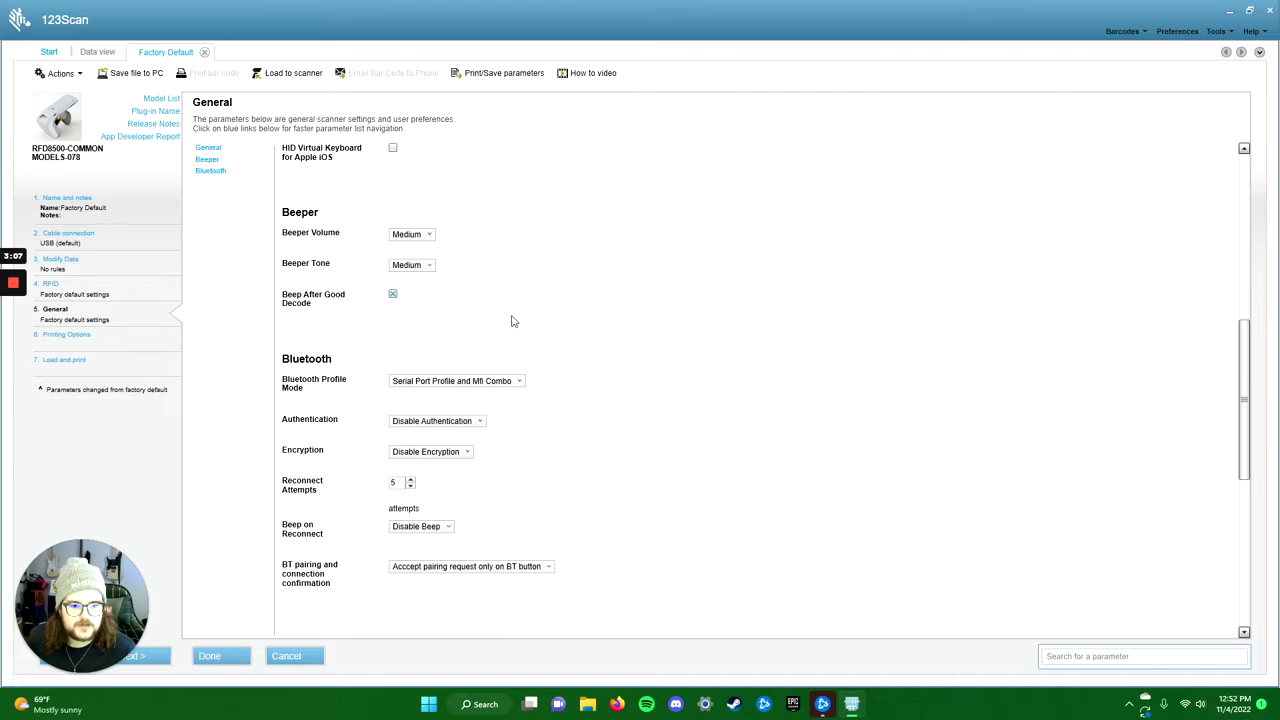
- Open the RFID section of the configuration and set the regulatory Country of Operation to UNITED_STATES
click(70, 292)
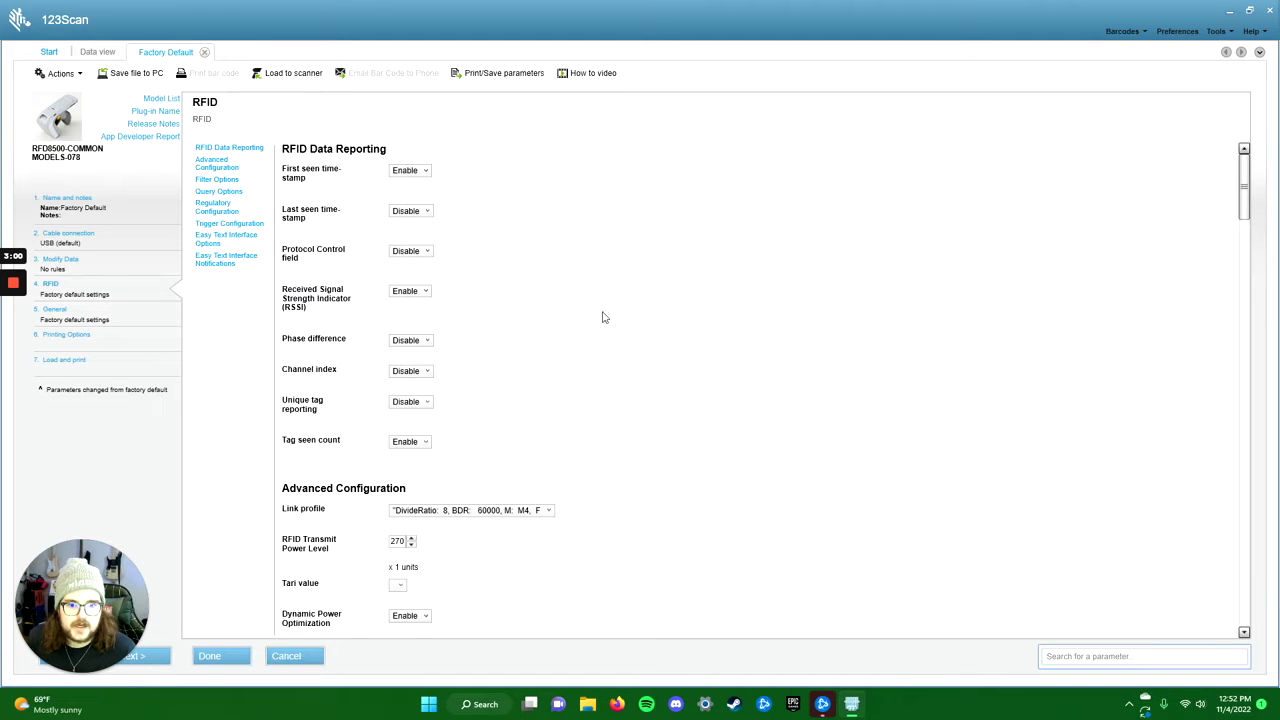
scroll(603, 317, down, 8)
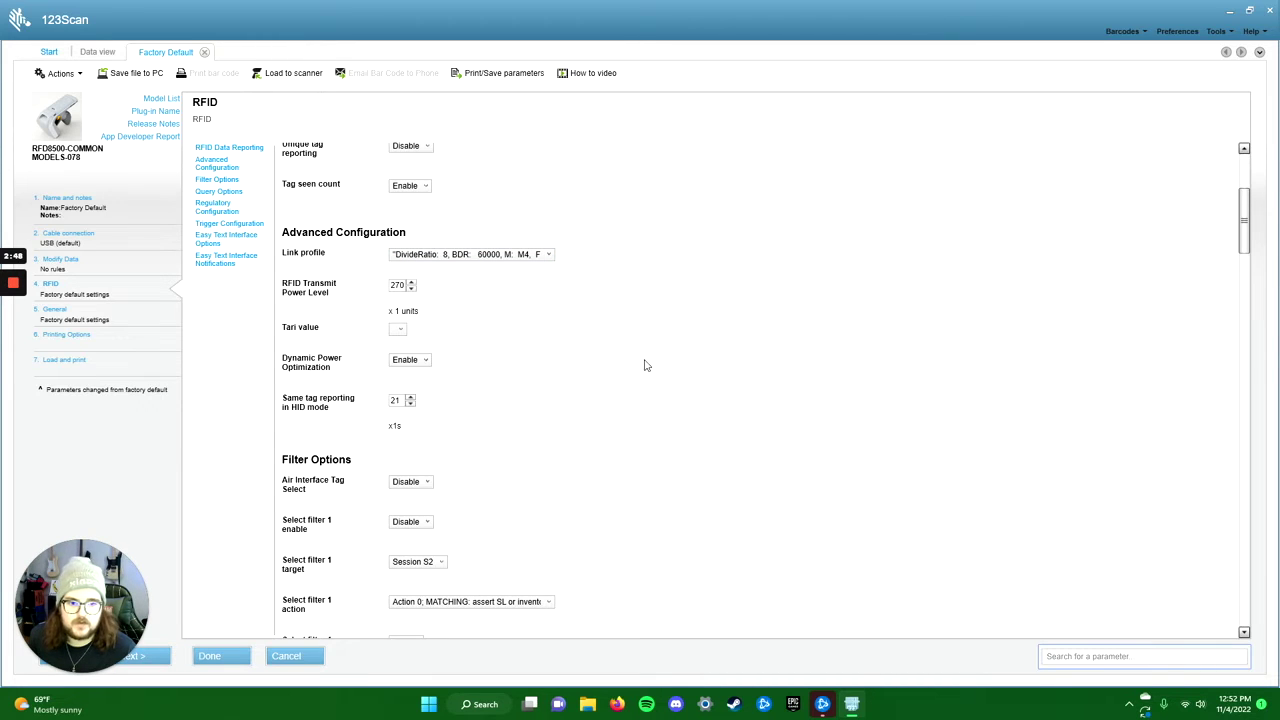
scroll(665, 377, down, 2)
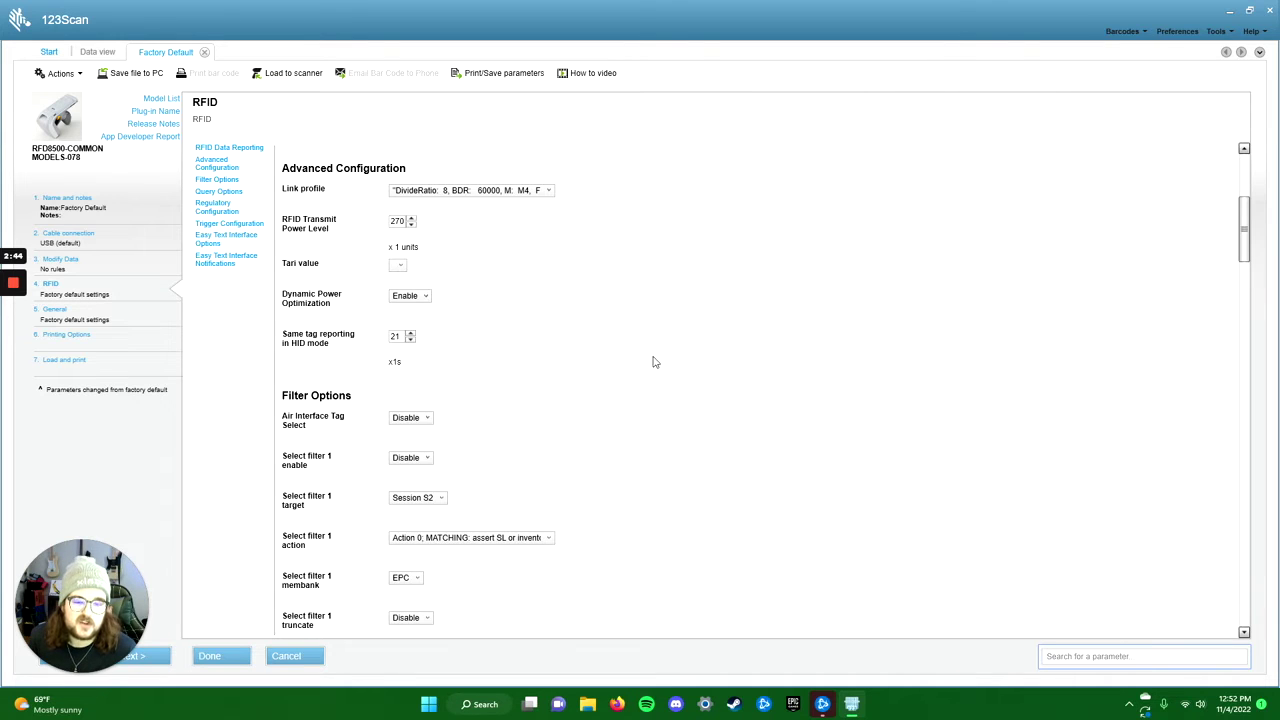
scroll(675, 374, down, 1)
scroll(671, 375, down, 15)
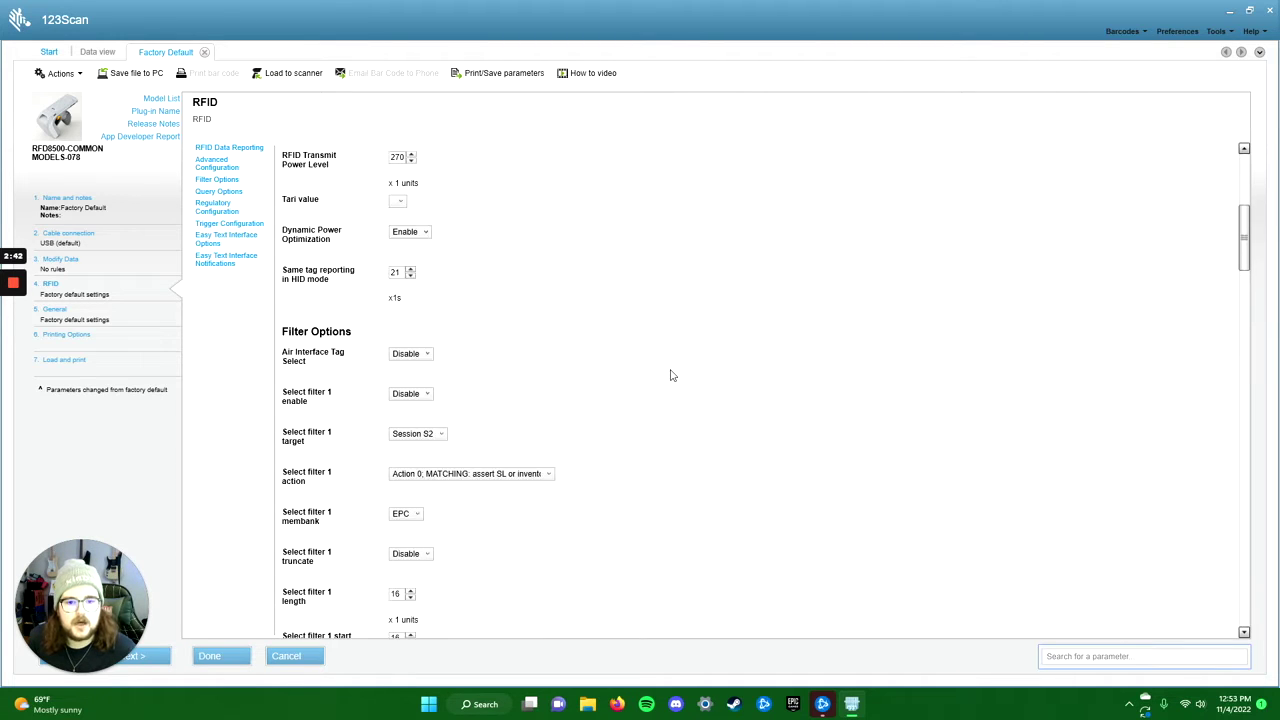
scroll(671, 375, down, 6)
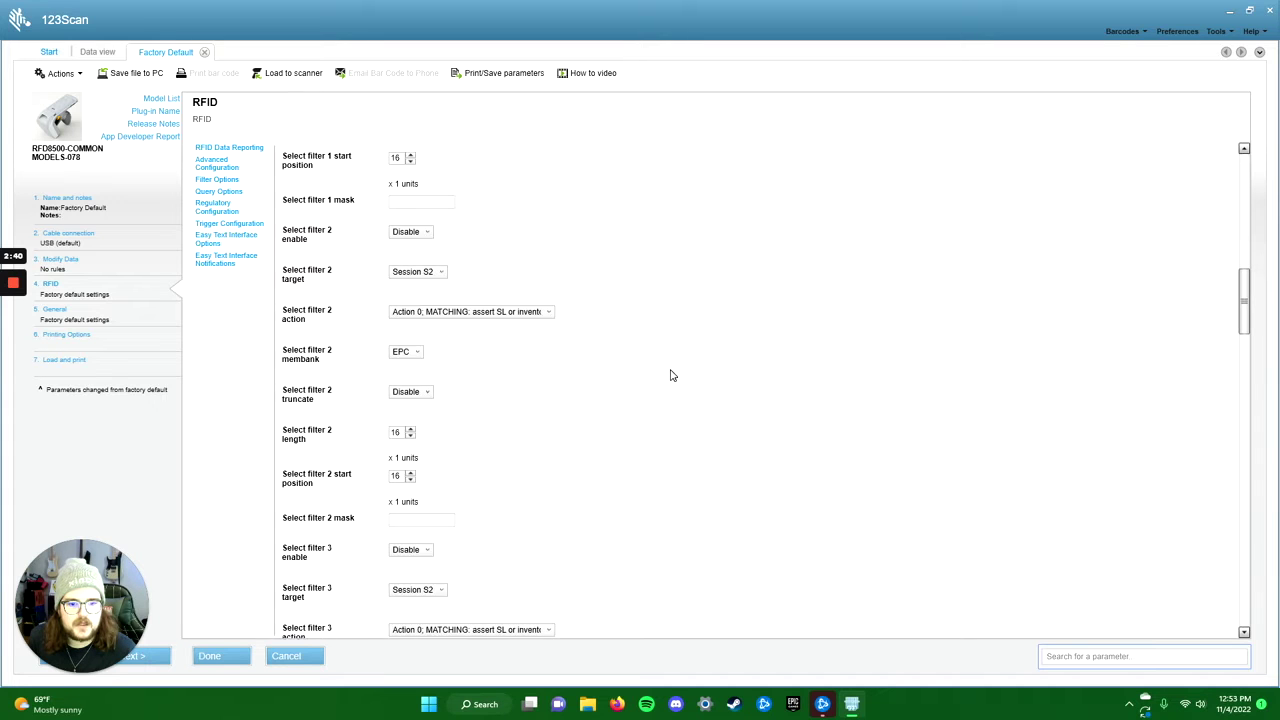
scroll(671, 375, down, 20)
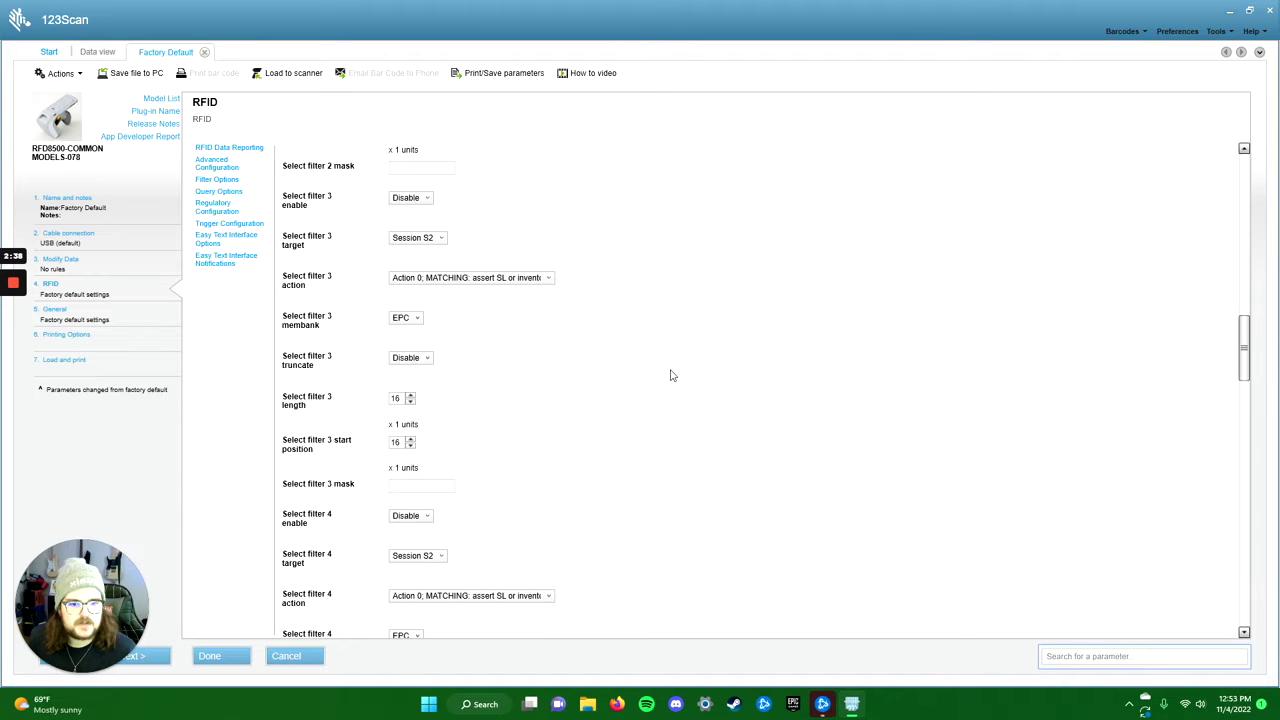
scroll(671, 375, down, 4)
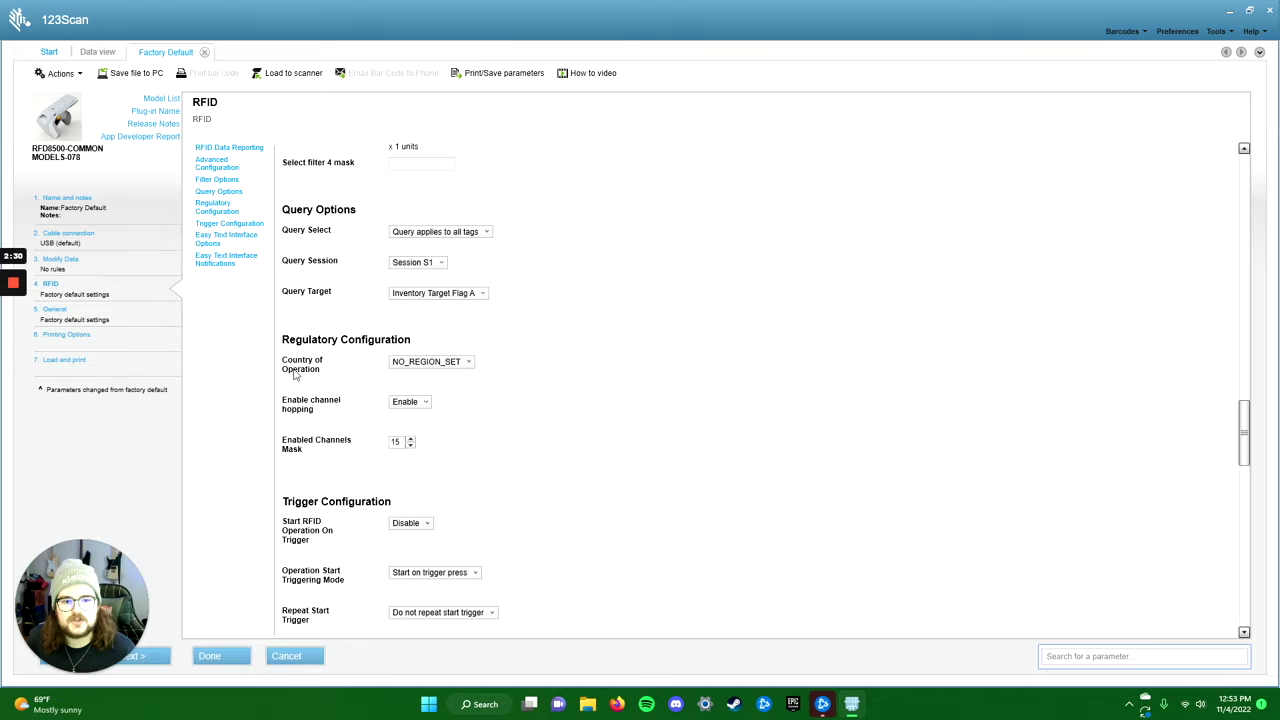
click(424, 363)
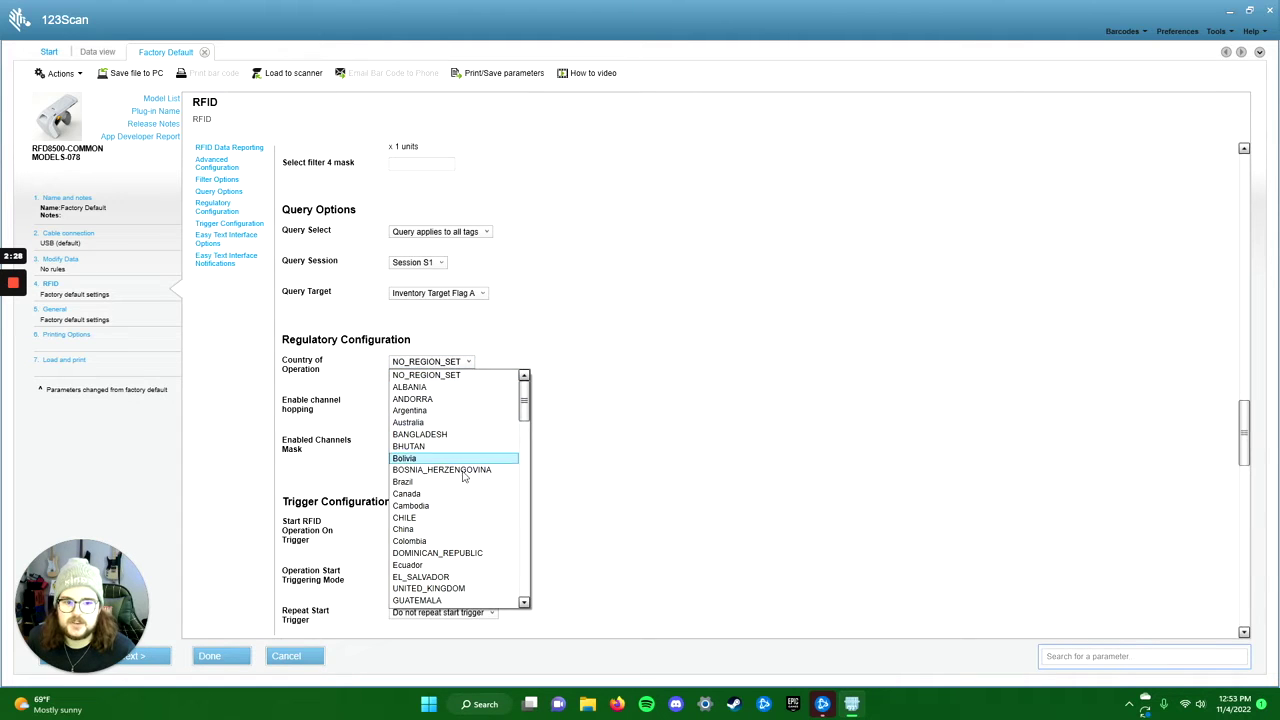
scroll(465, 488, down, 5)
scroll(465, 488, down, 5)
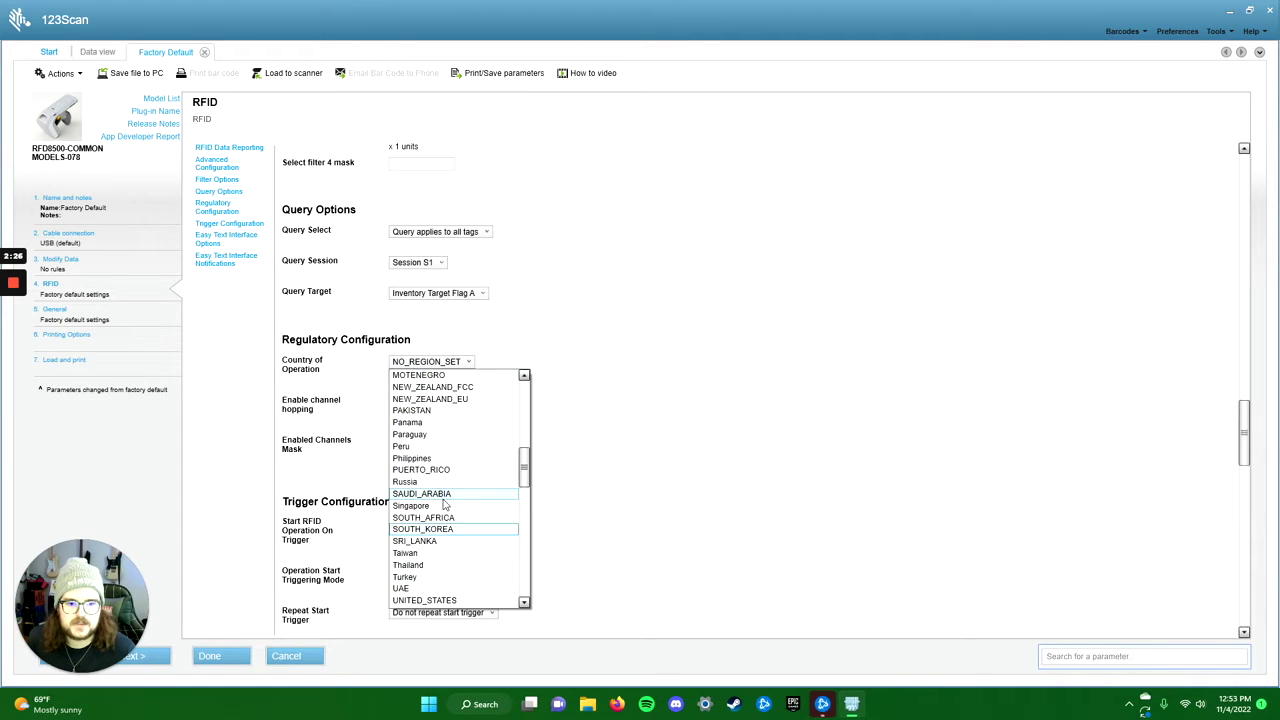
scroll(427, 452, down, 1)
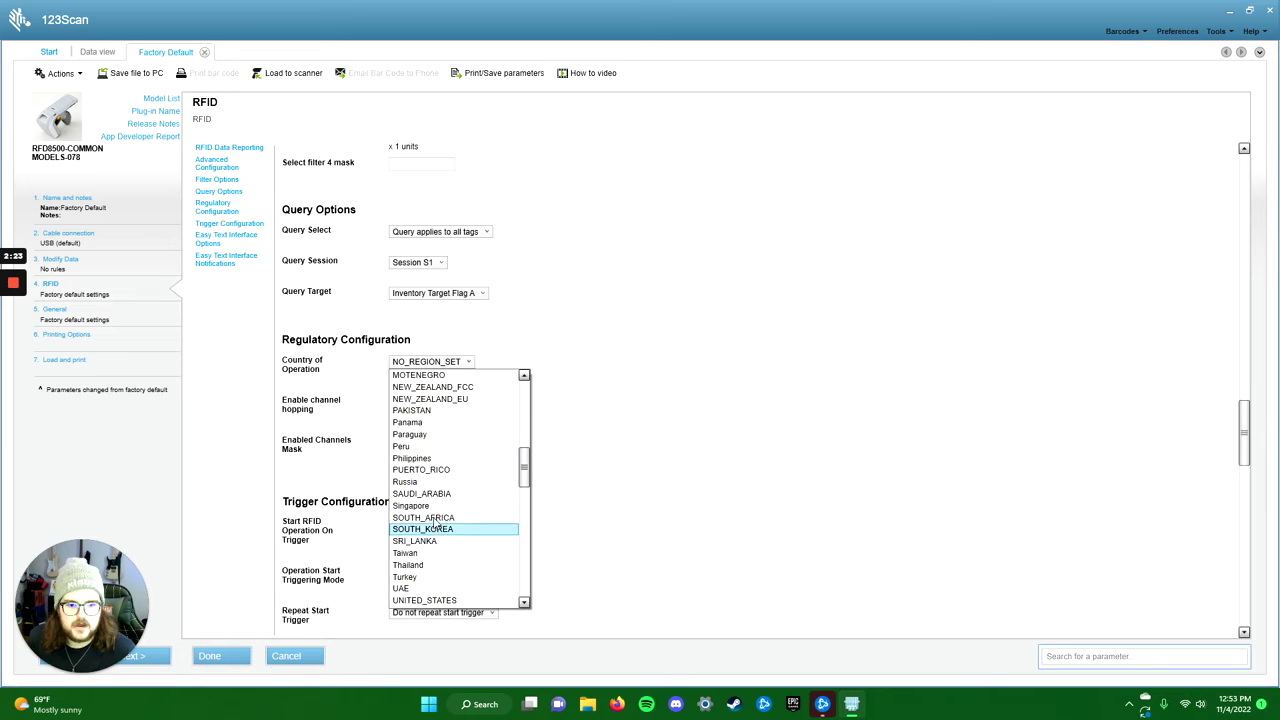
scroll(437, 520, down, 1)
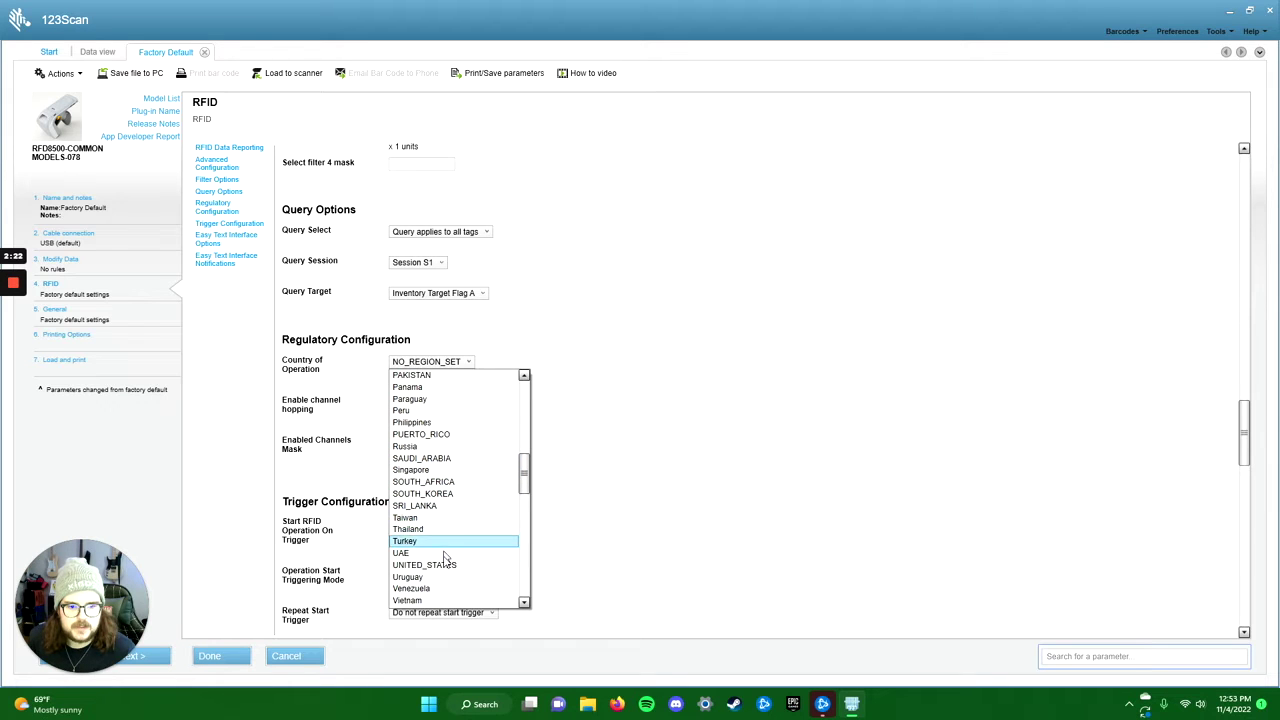
click(453, 566)
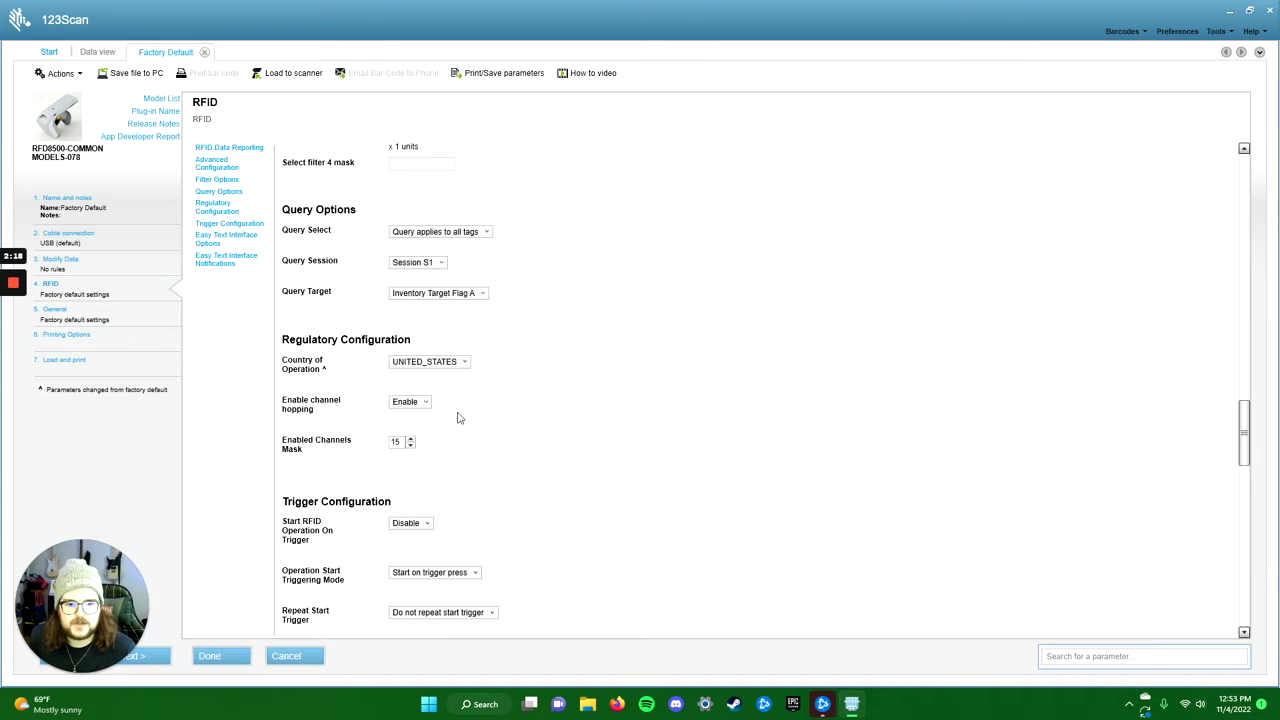
- Enable Start RFID Operation On Trigger and choose Start on trigger press as the Operation Start Triggering Mode
scroll(543, 434, down, 3)
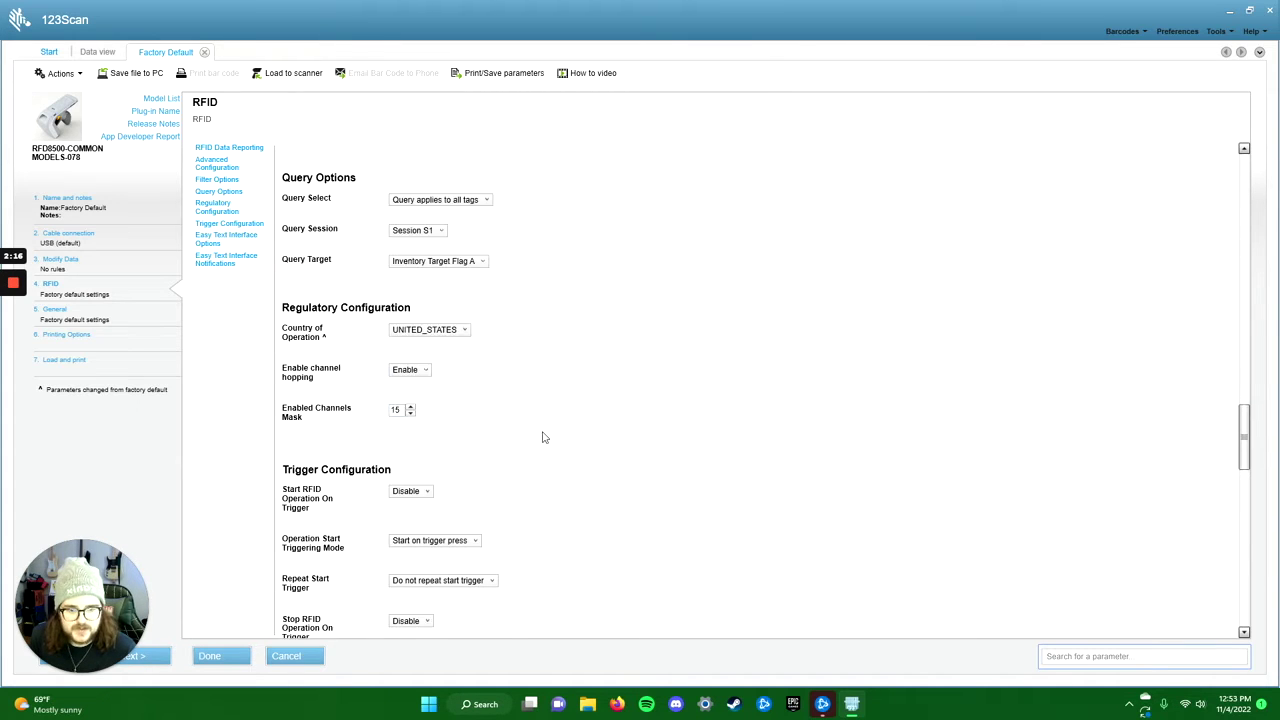
scroll(580, 425, down, 3)
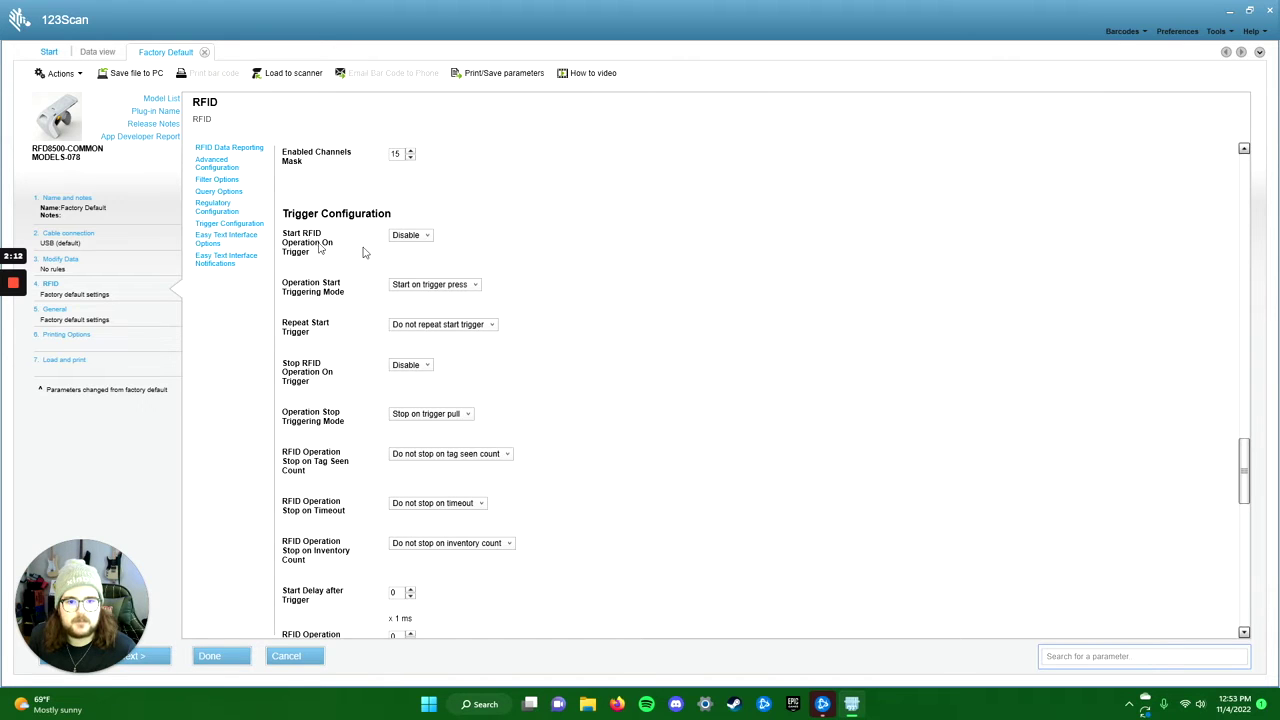
click(411, 236)
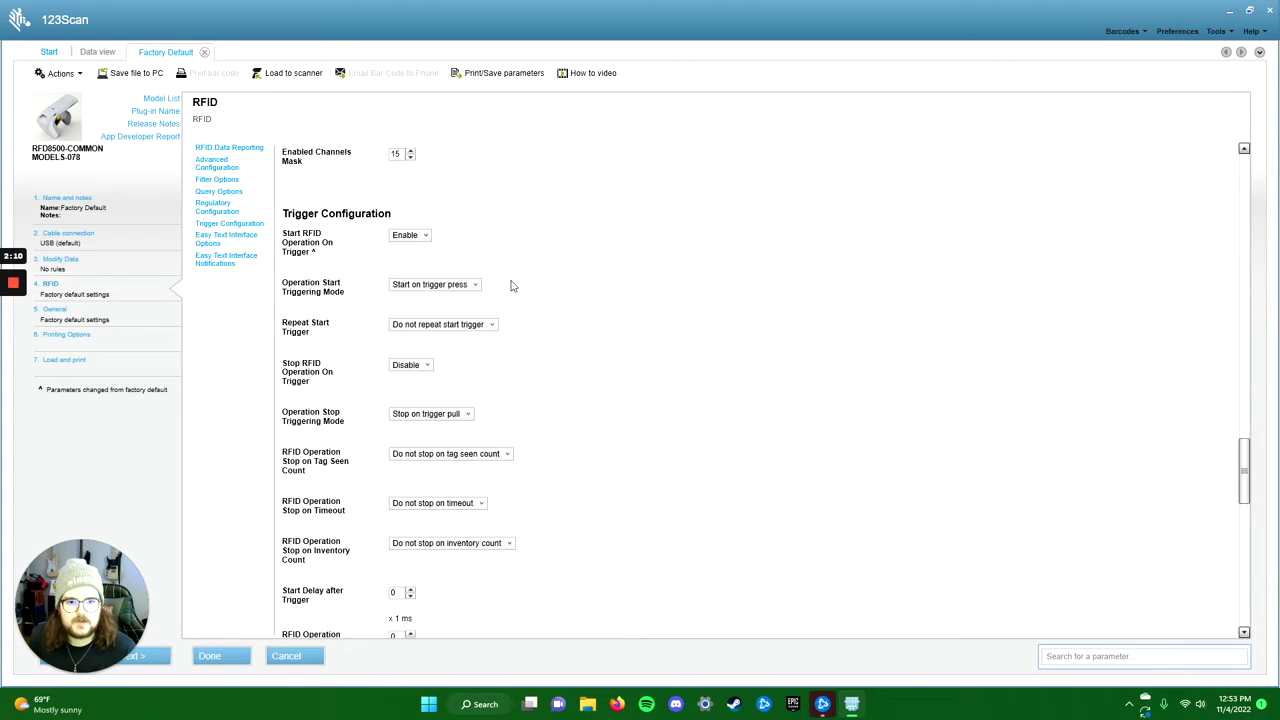
scroll(586, 317, down, 1)
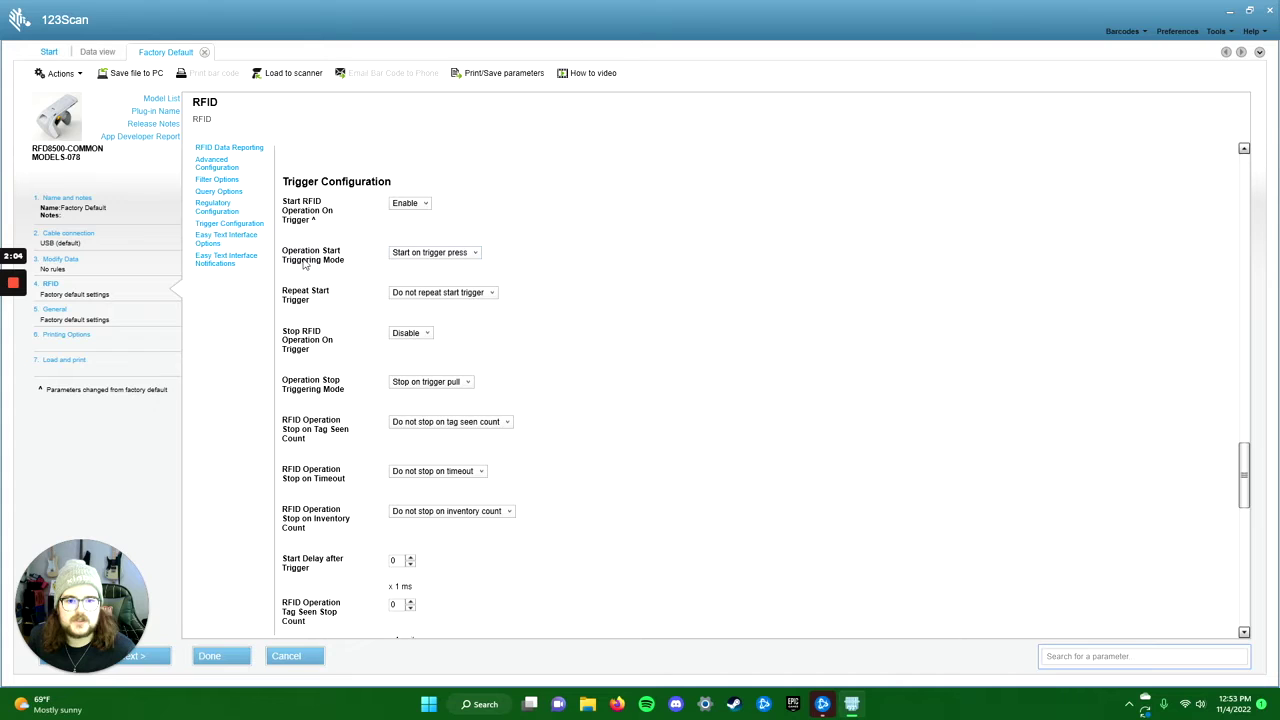
click(416, 254)
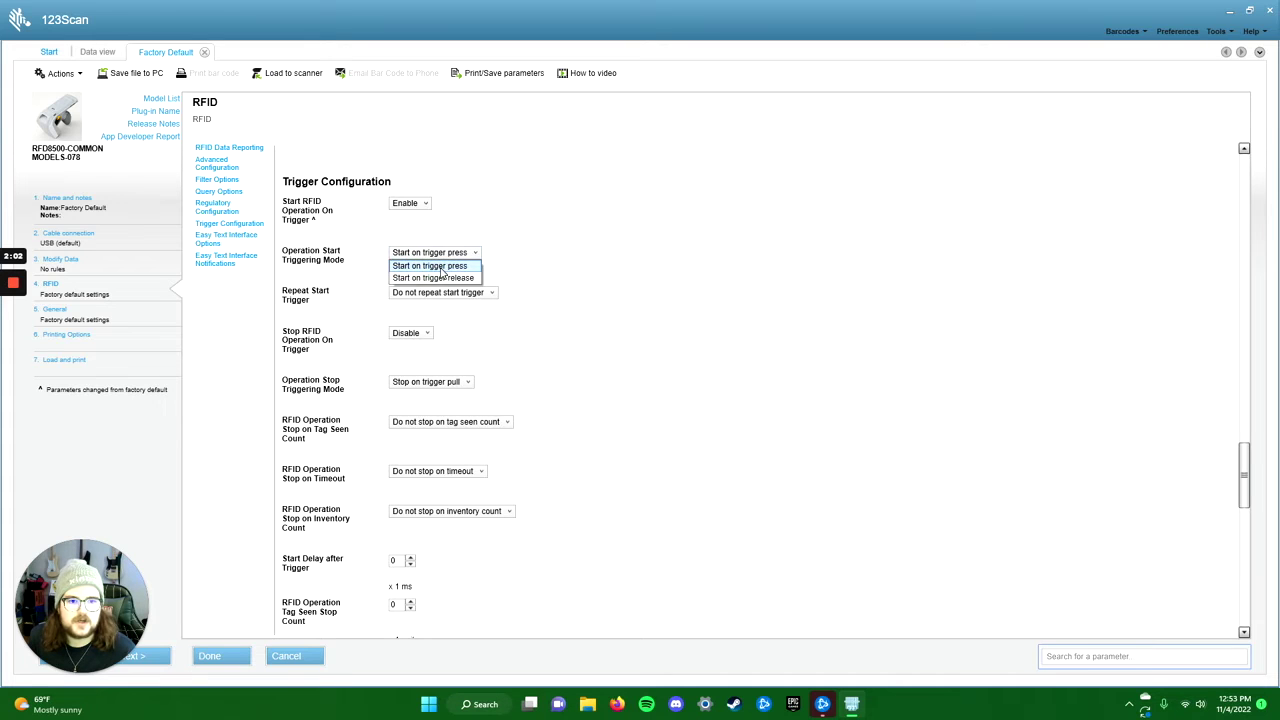
click(443, 267)
- Set Repeat Start Trigger to Repeat start trigger monitoring in the trigger configuration
scroll(350, 303, down, 1)
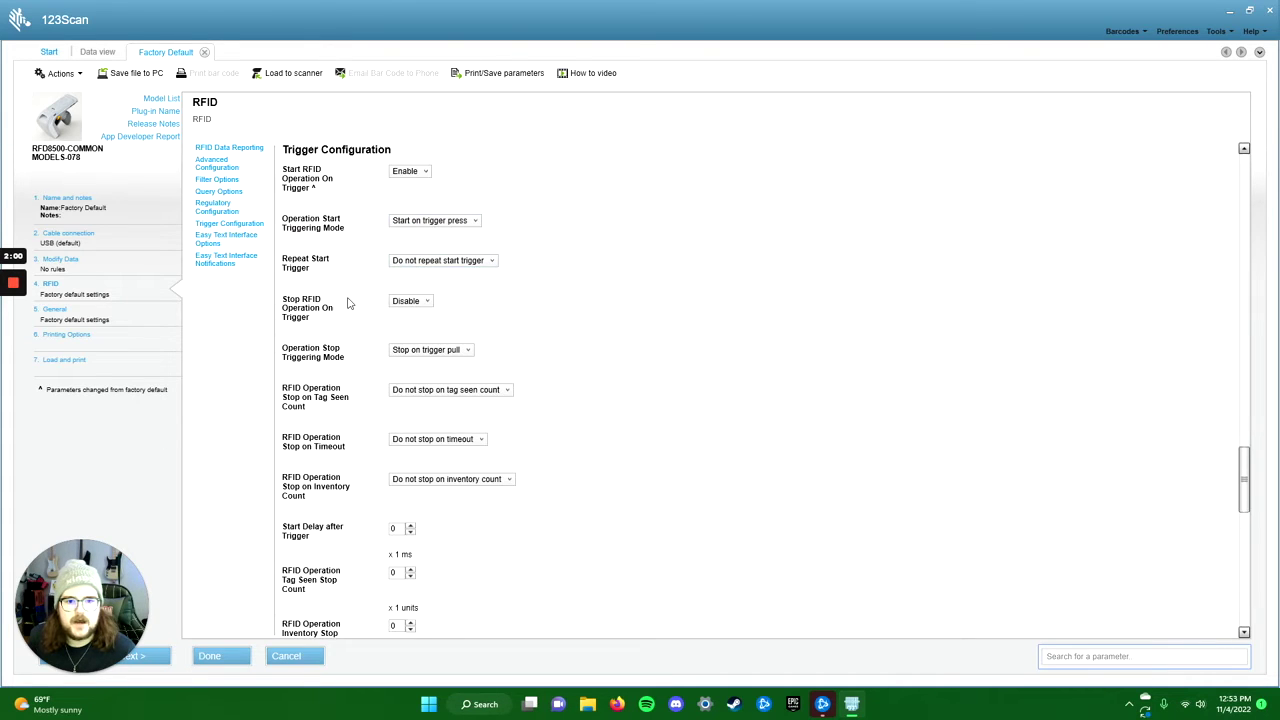
click(409, 264)
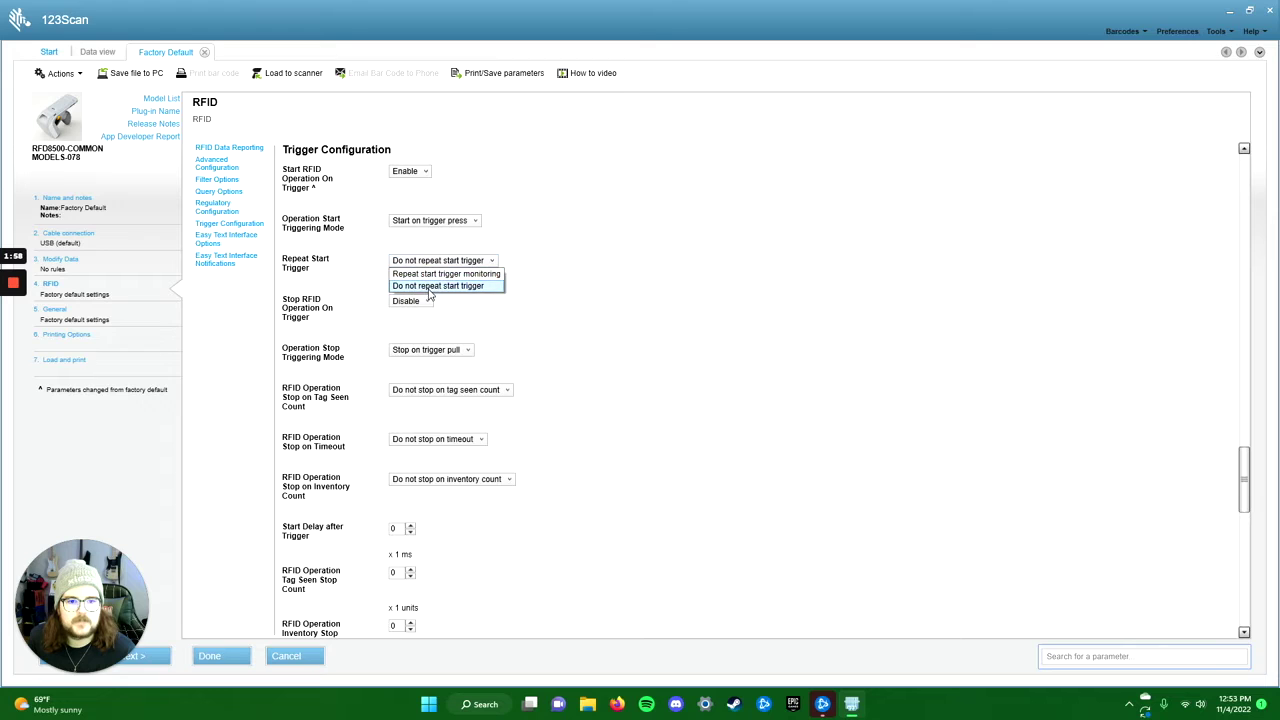
click(414, 274)
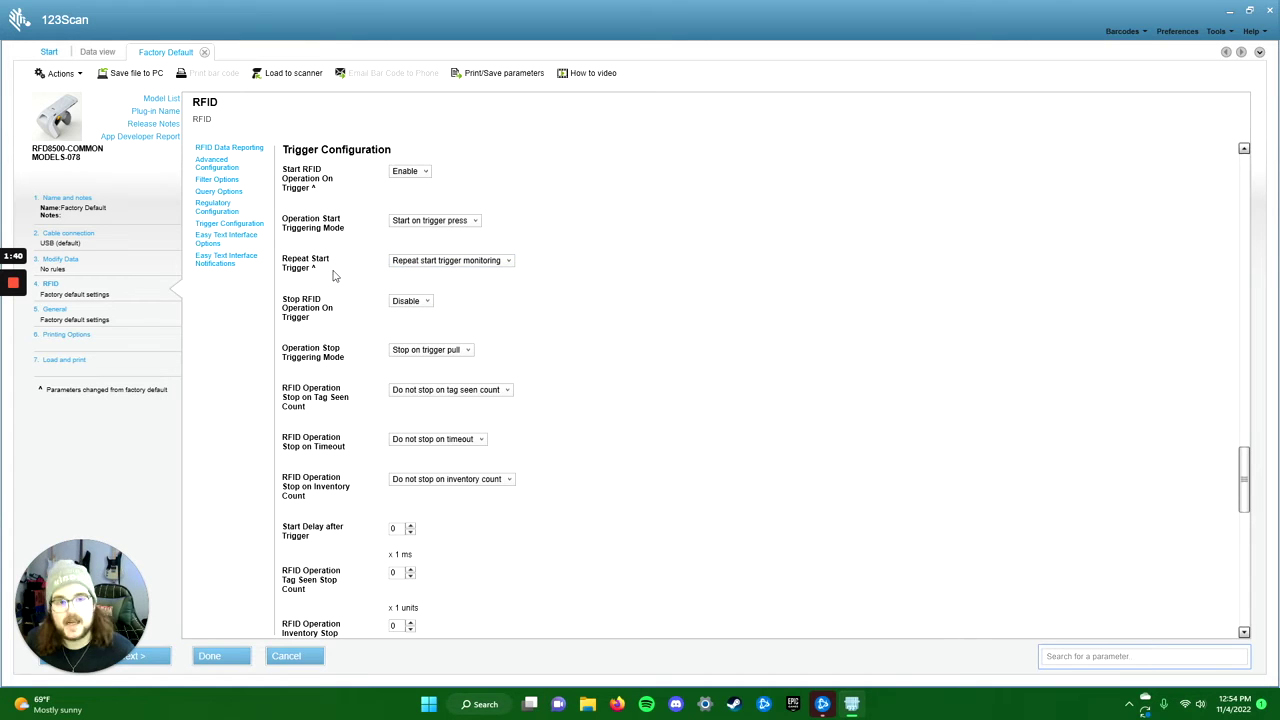
- Enable Stop RFID Operation On Trigger and set the Operation Stop Triggering Mode to Stop on trigger release
scroll(341, 295, down, 1)
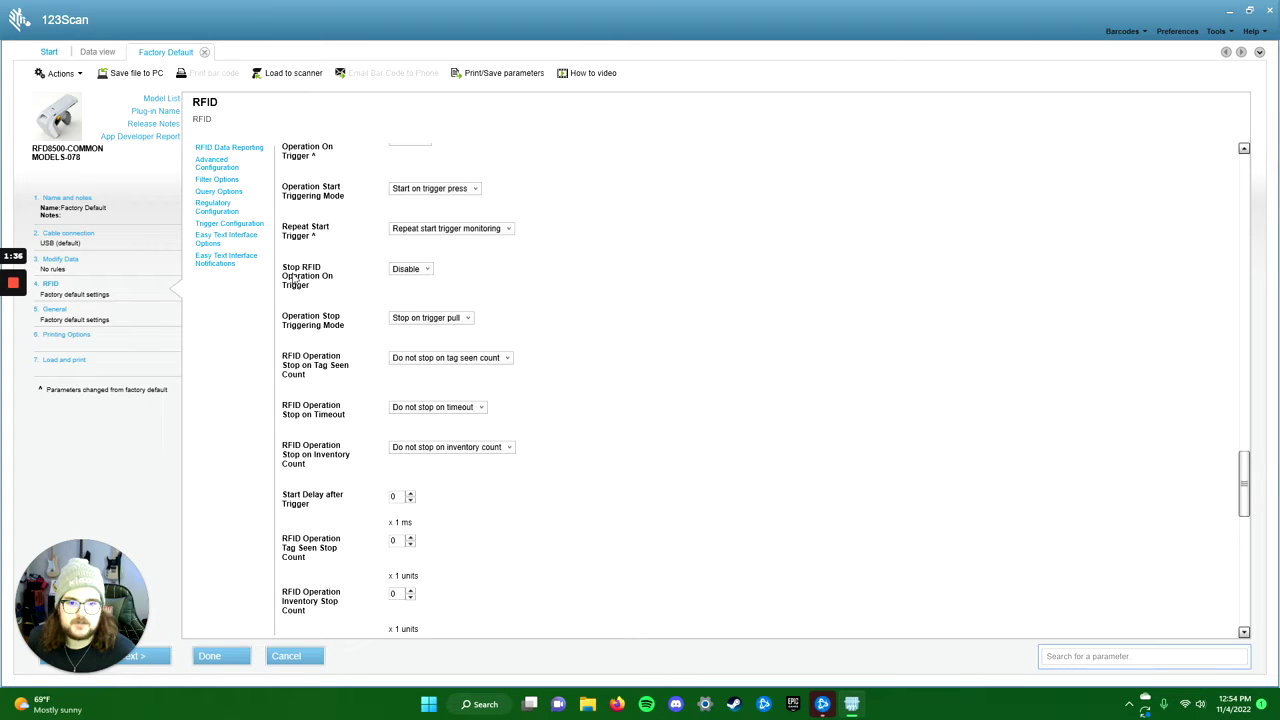
click(417, 270)
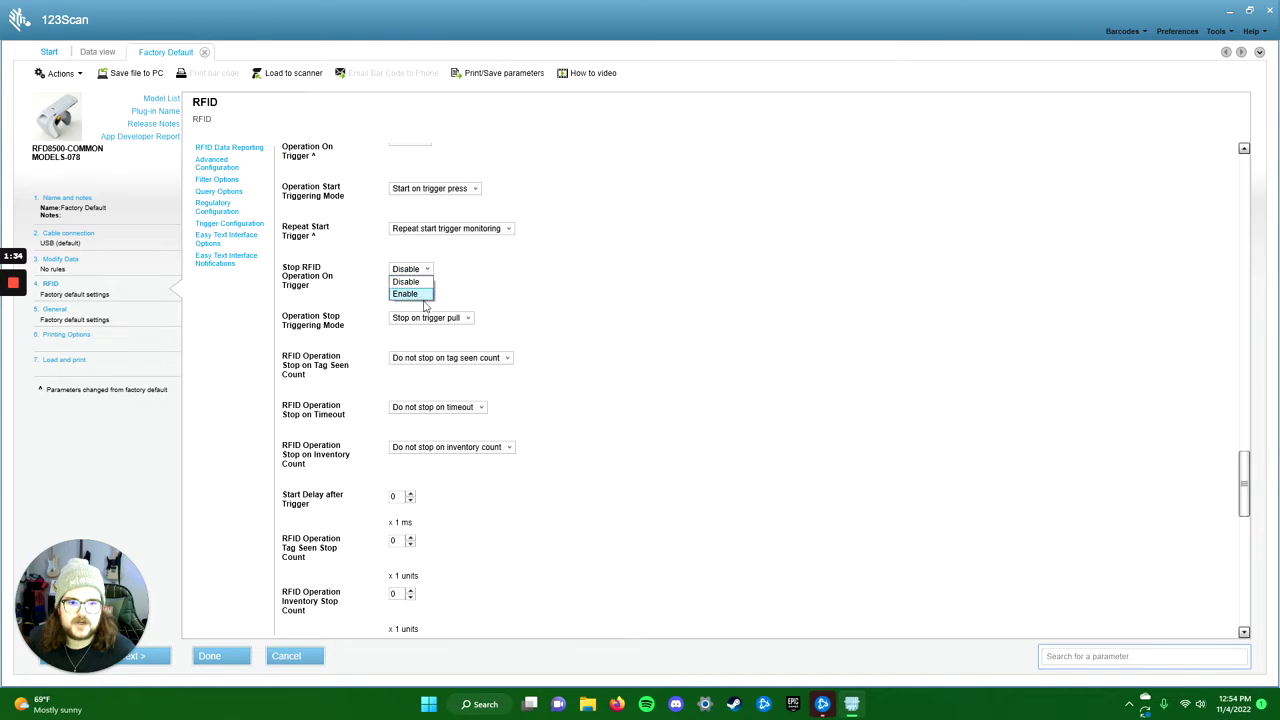
click(420, 294)
scroll(475, 285, down, 1)
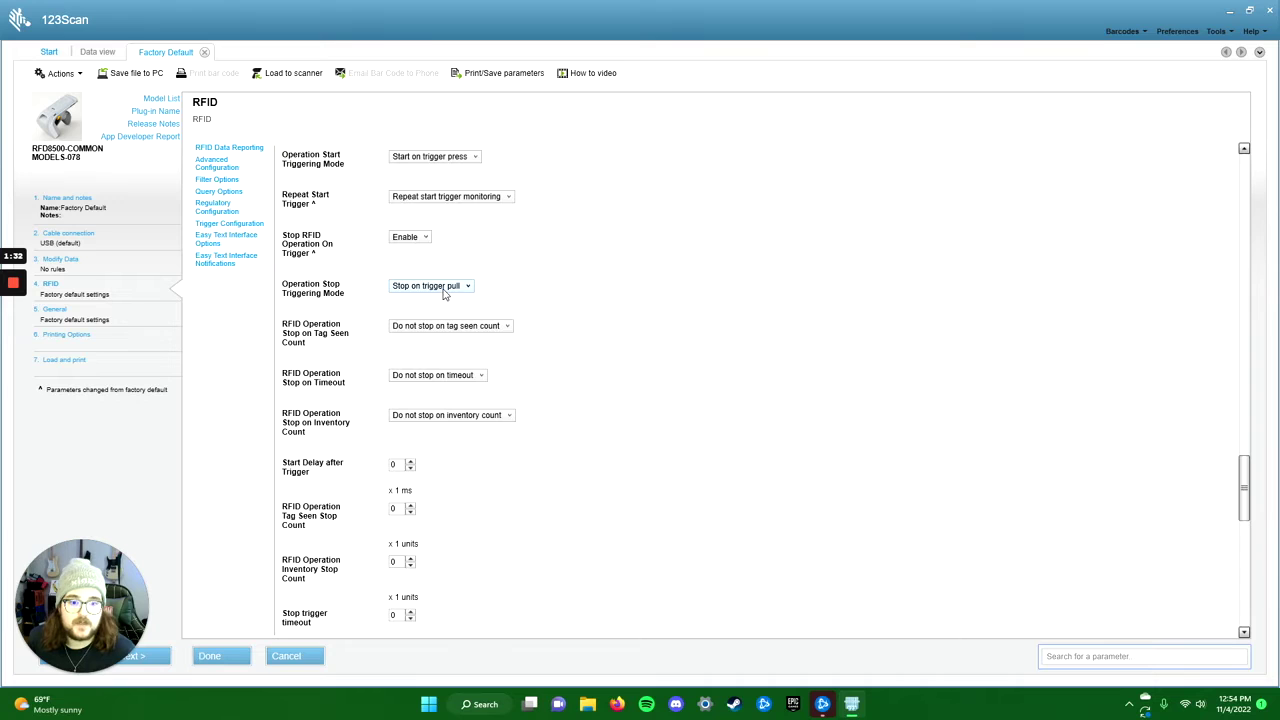
click(446, 289)
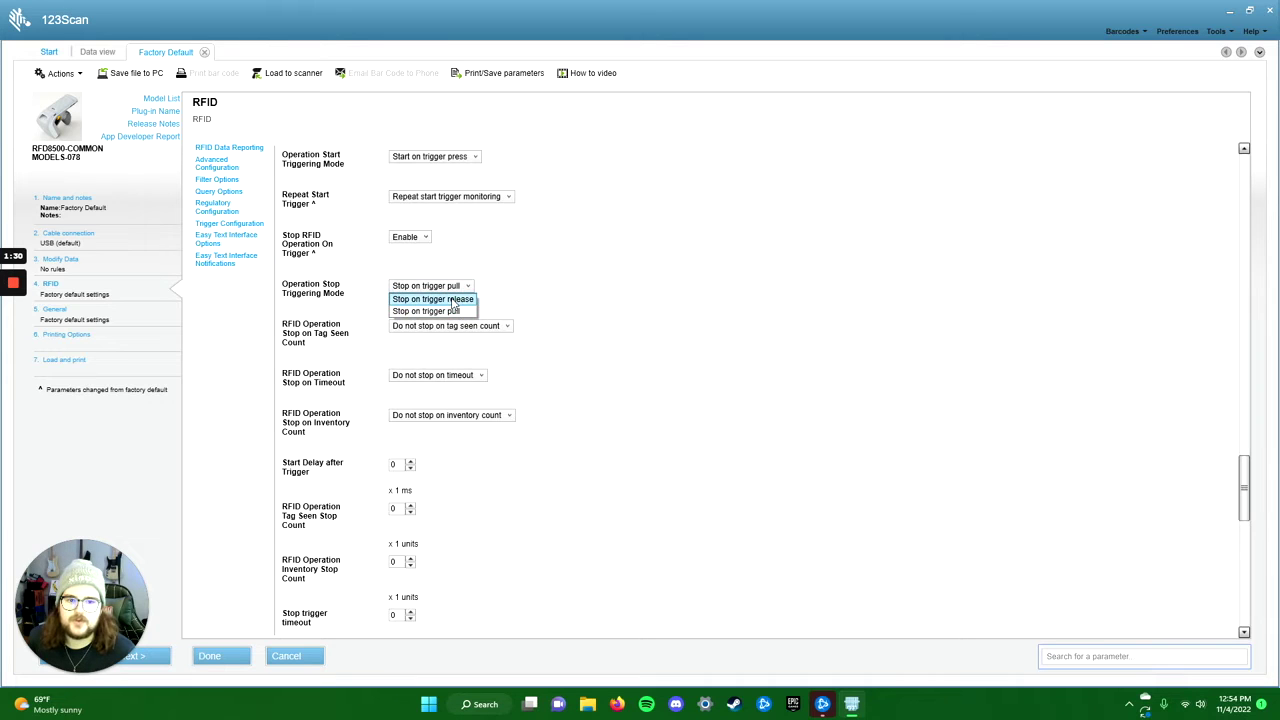
click(455, 300)
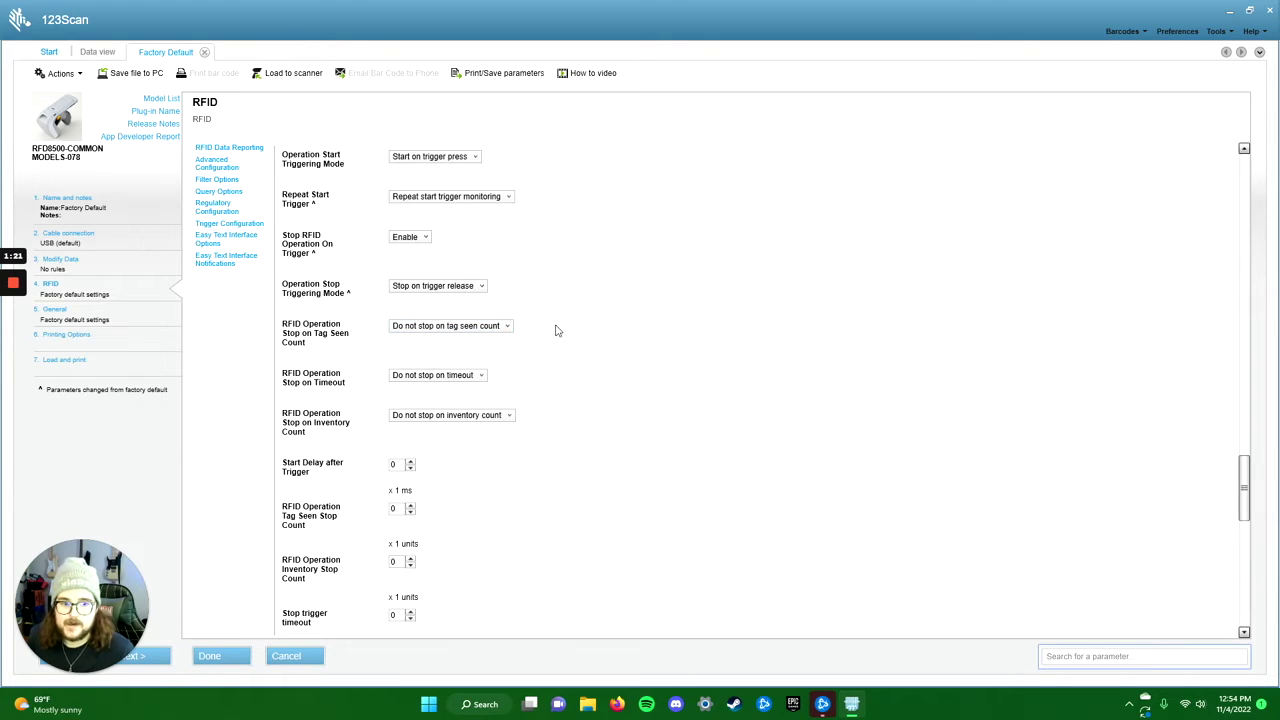
- Review the remaining RFID parameters through Easy Text Interface Notifications and finish editing to return to the configuration file summary
scroll(491, 343, down, 1)
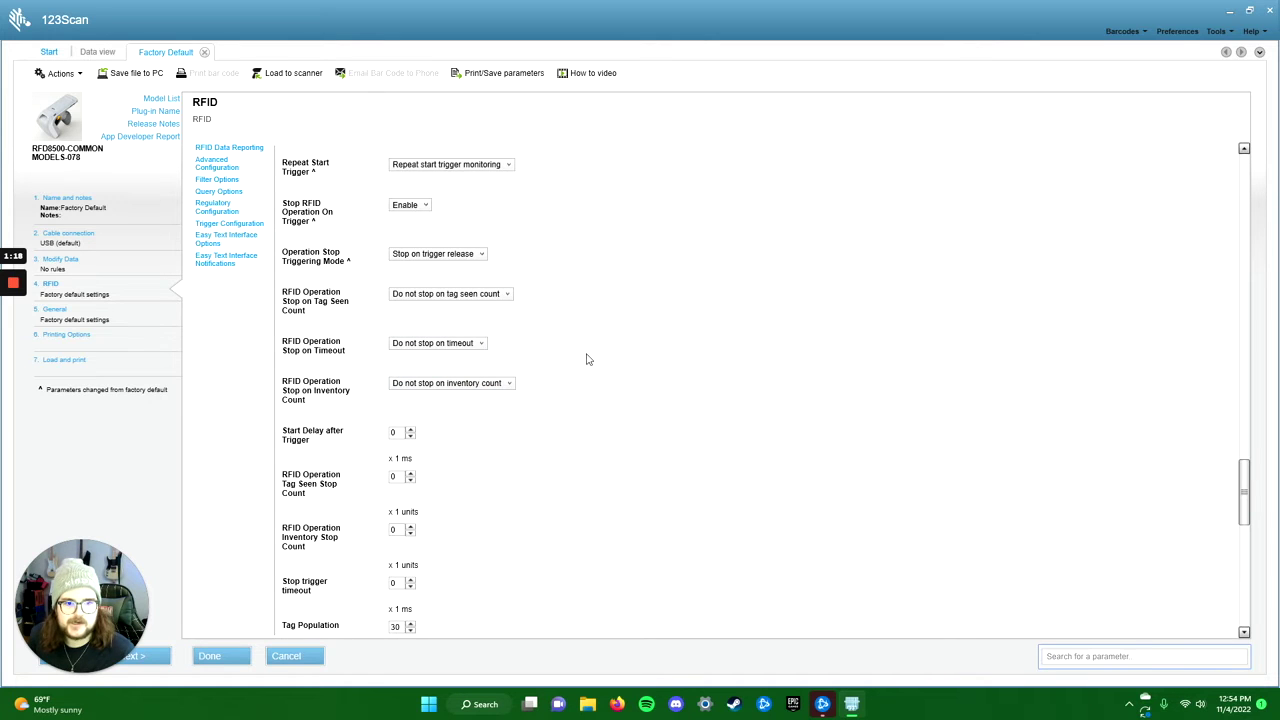
scroll(549, 389, down, 5)
scroll(524, 399, down, 3)
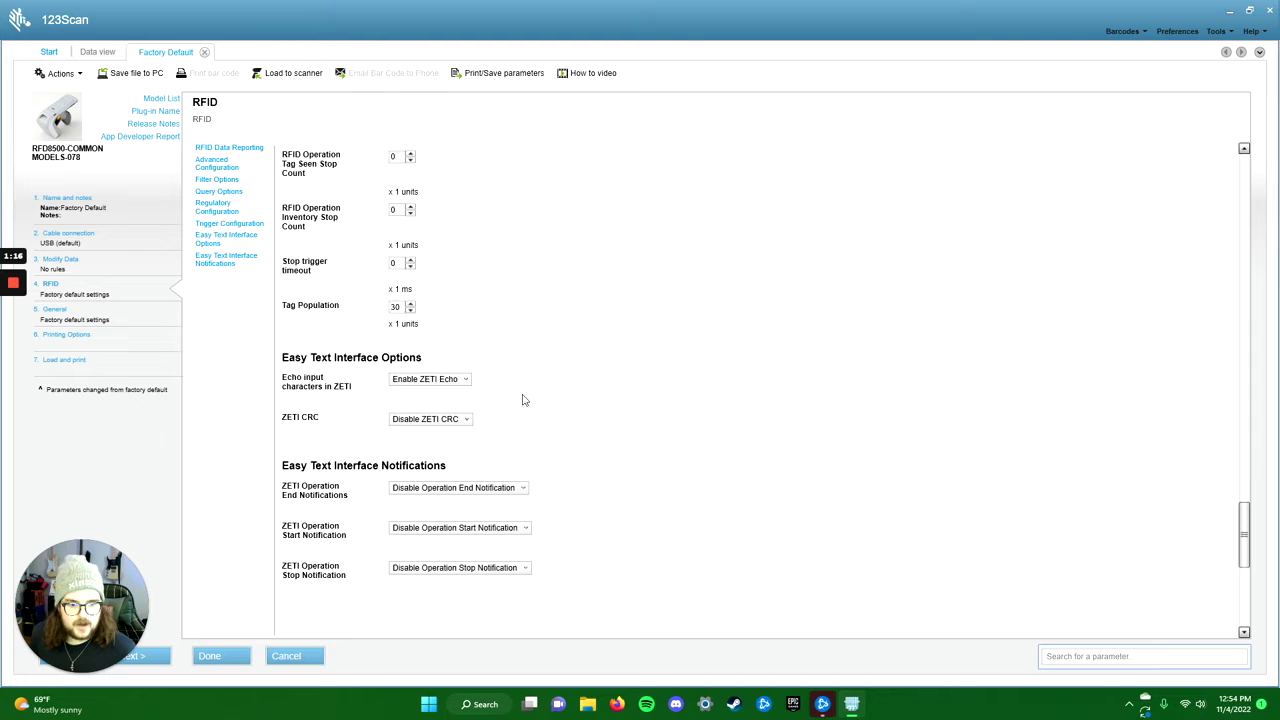
scroll(650, 340, down, 3)
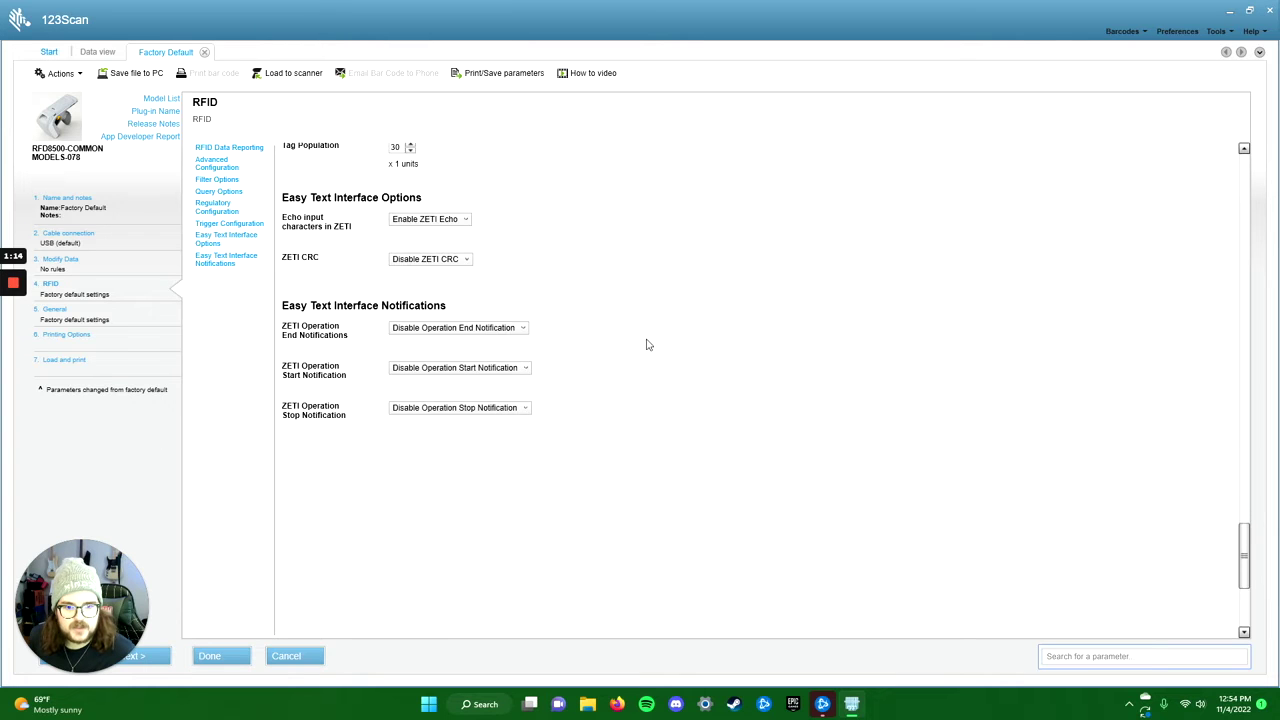
click(212, 657)
click(214, 657)
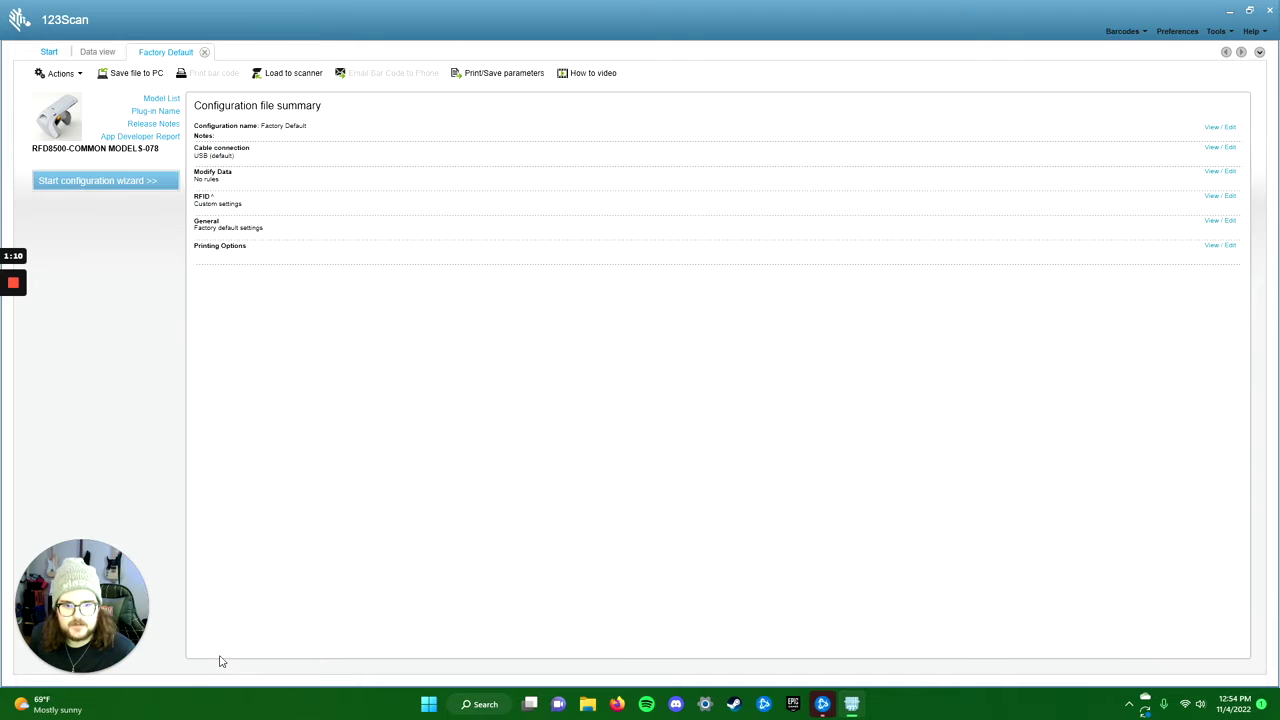
- Load the finished configuration to all compatible scanners and close the load dialog once the upload is done
click(286, 77)
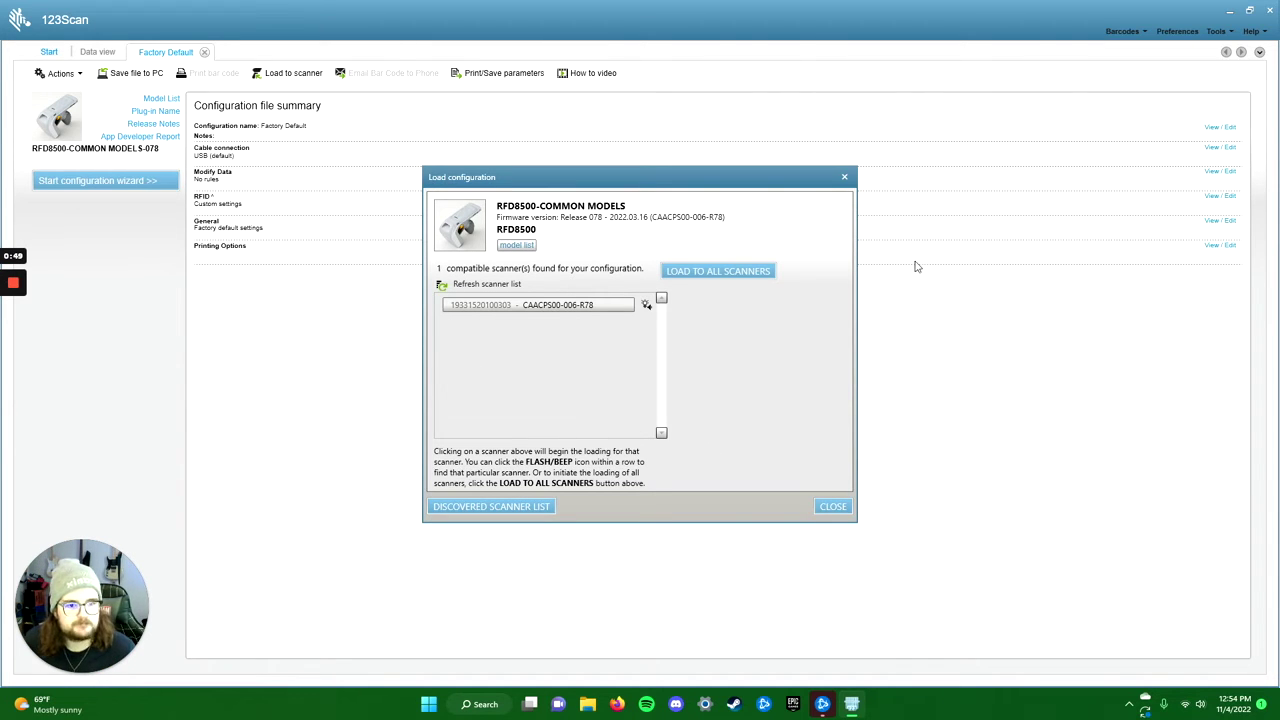
click(722, 272)
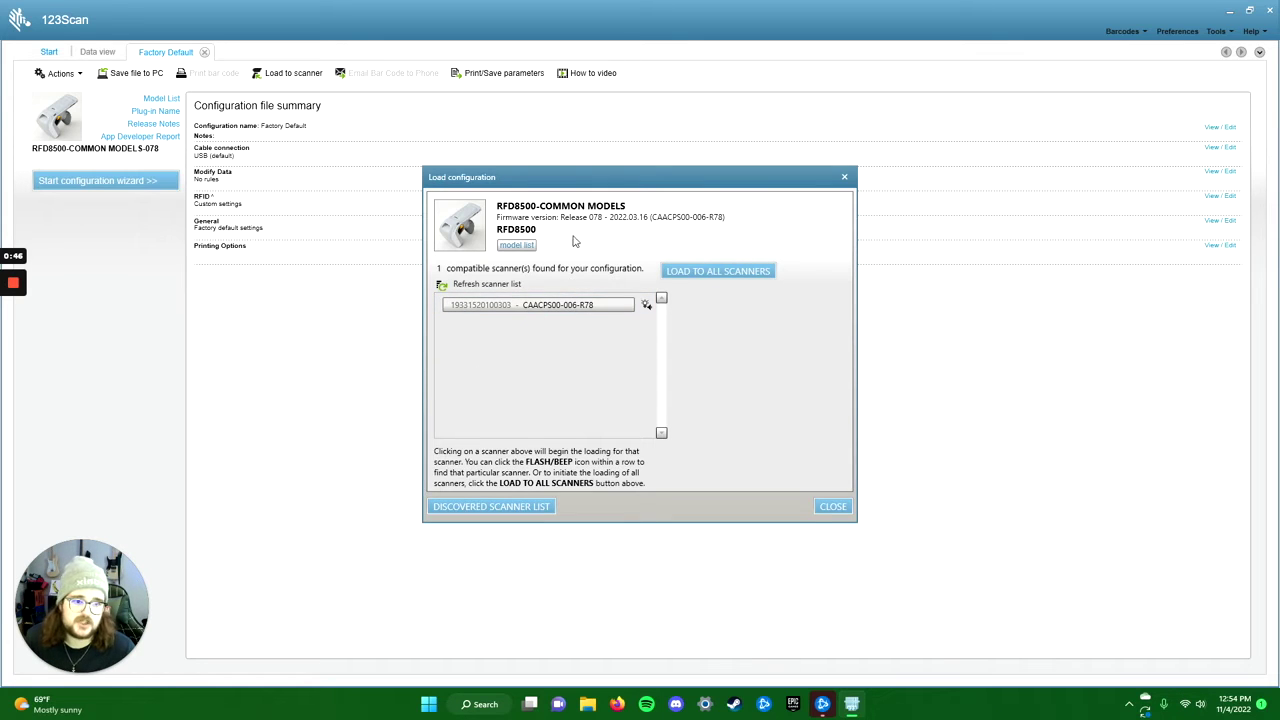
click(722, 273)
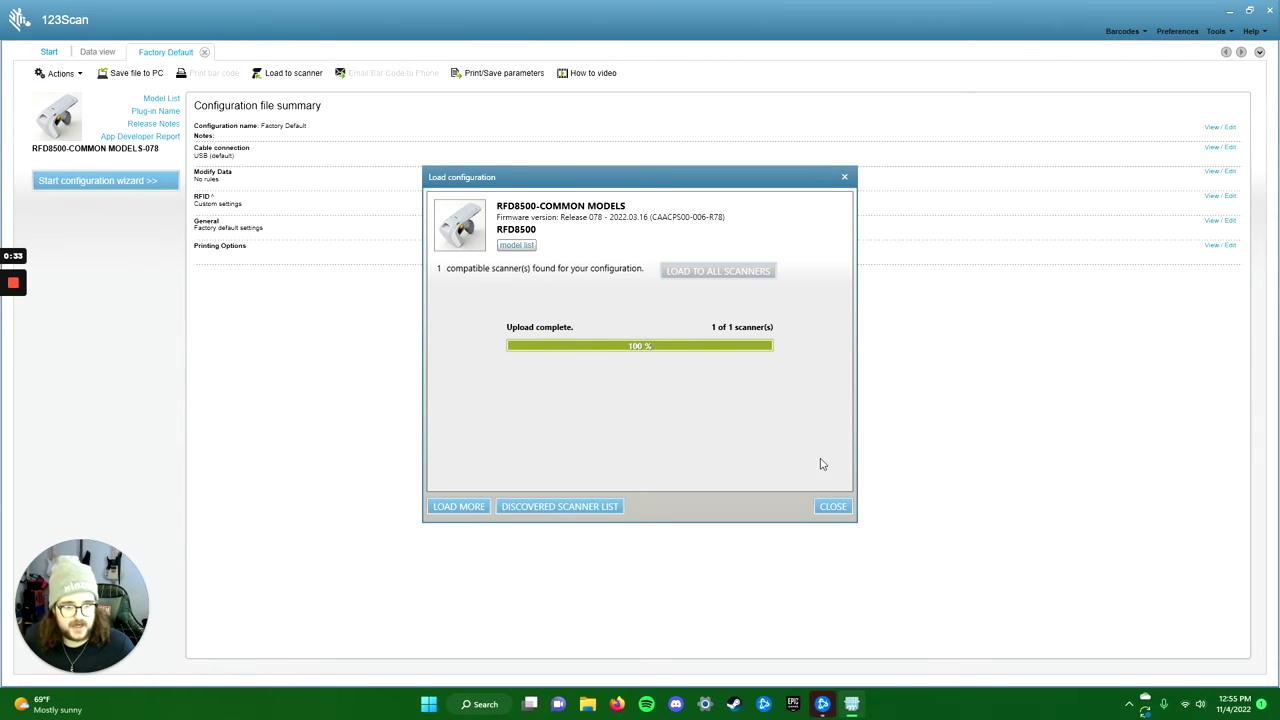
click(834, 508)
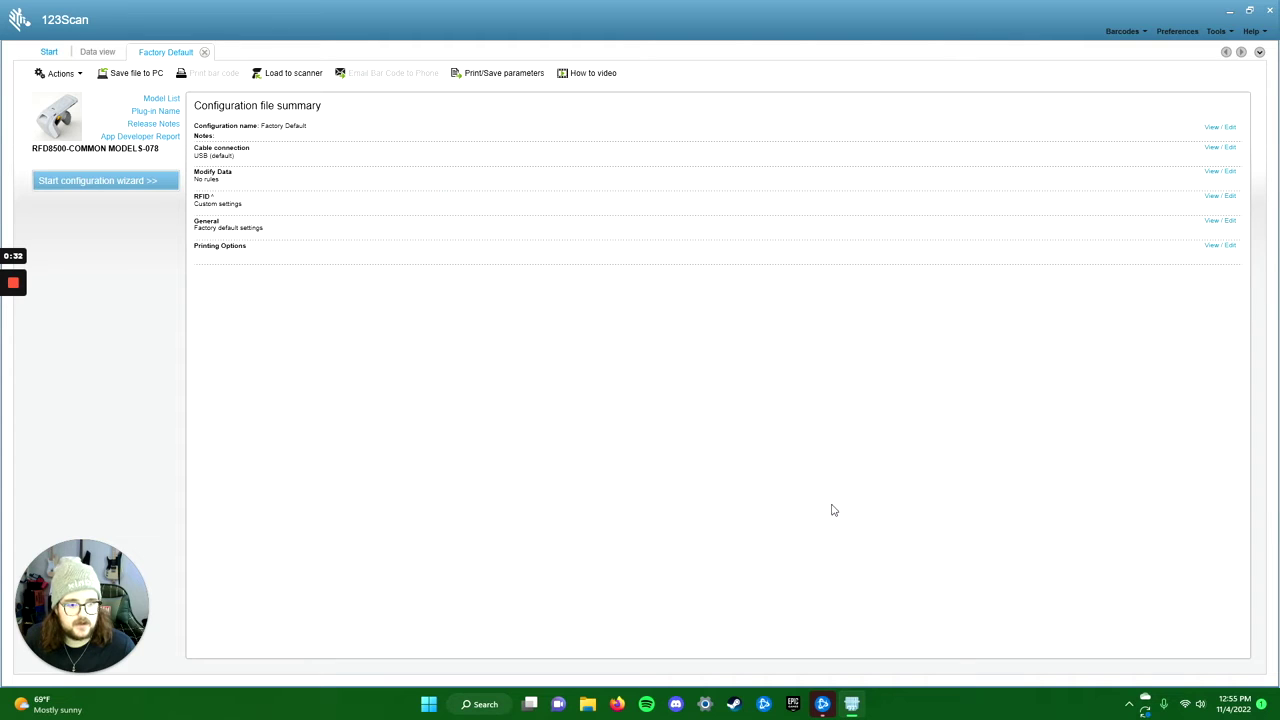